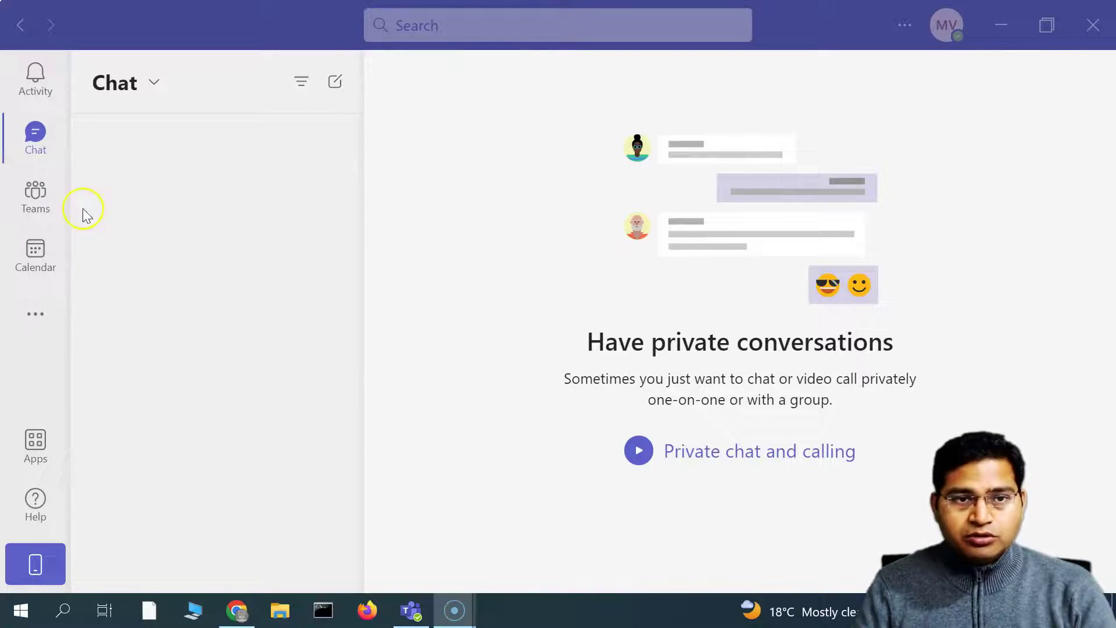
- Switch from Chat to the Teams list and go to the Join or create a team page
click(37, 209)
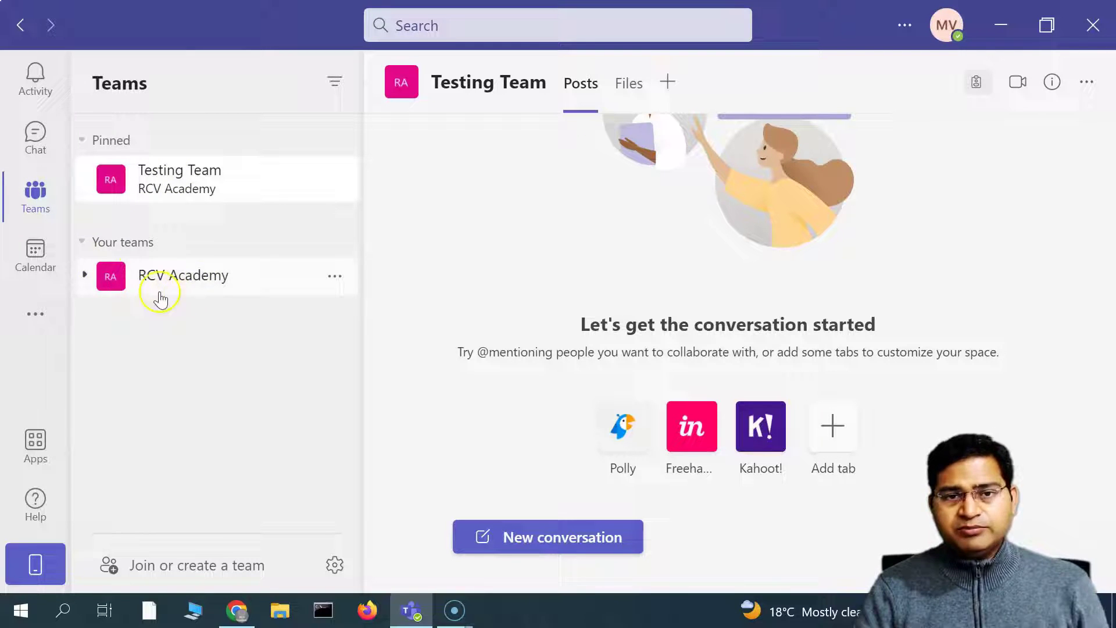
click(188, 565)
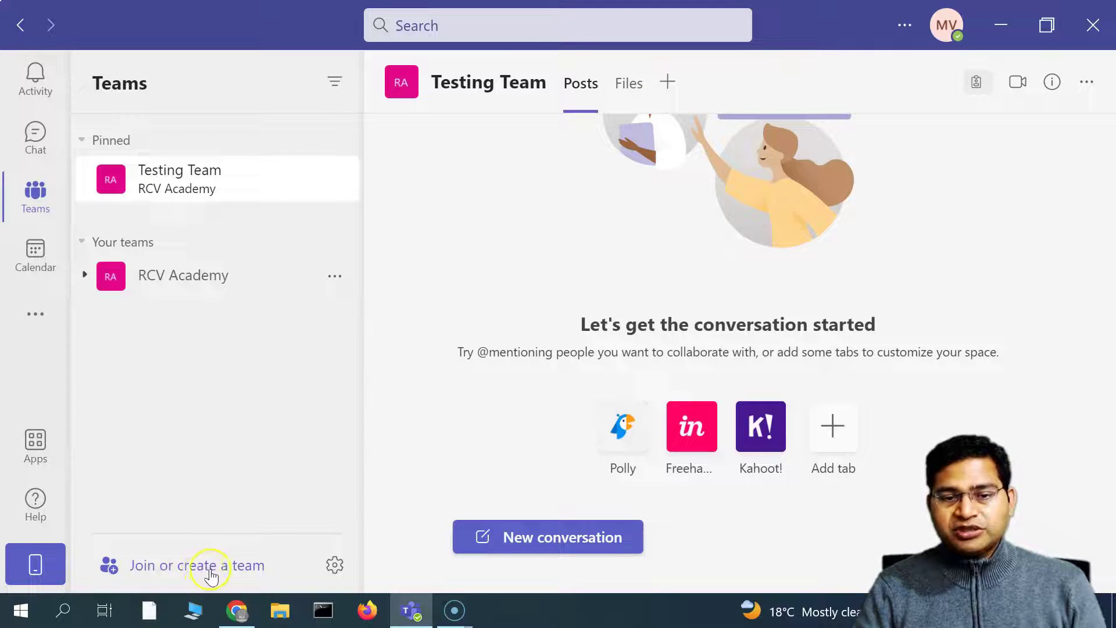
click(211, 575)
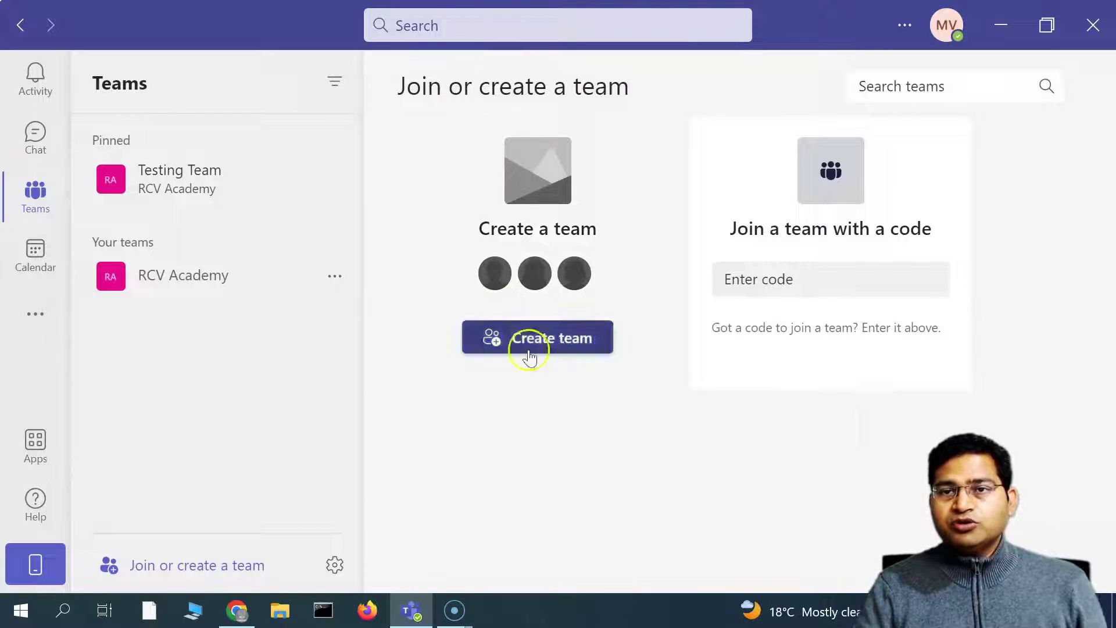
- Begin entering a join code, then expand RCV Academy and show its team options
click(771, 281)
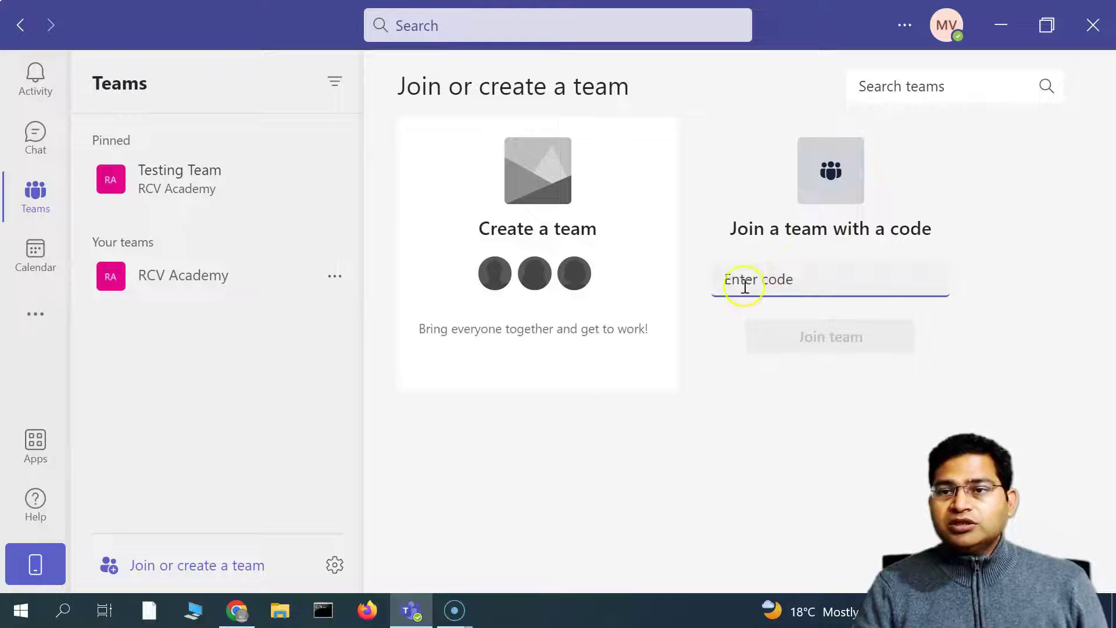
click(264, 276)
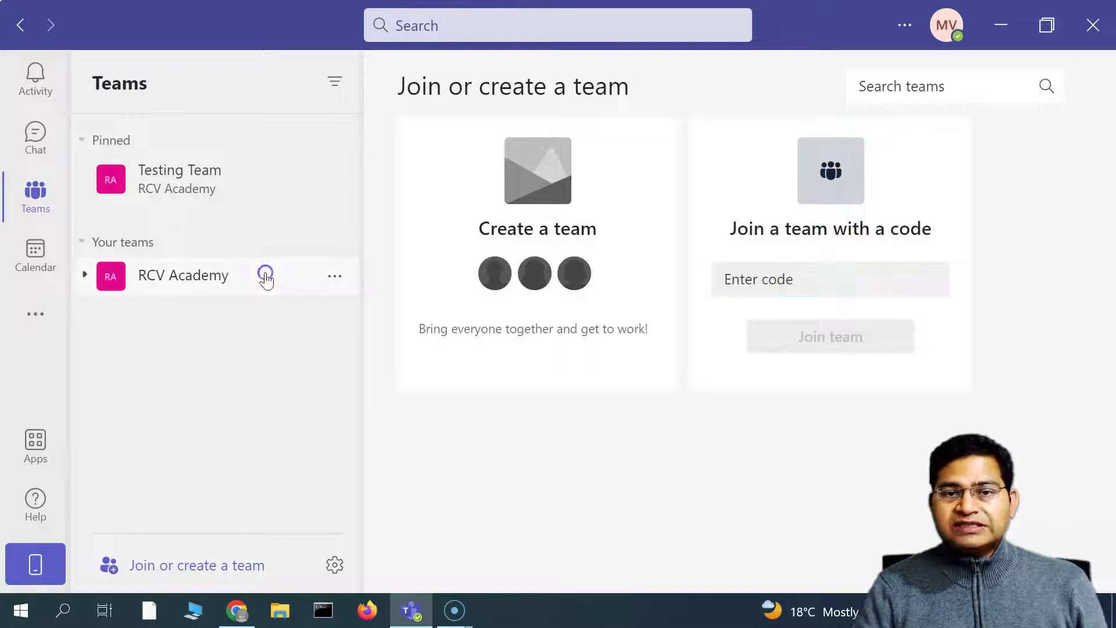
click(335, 278)
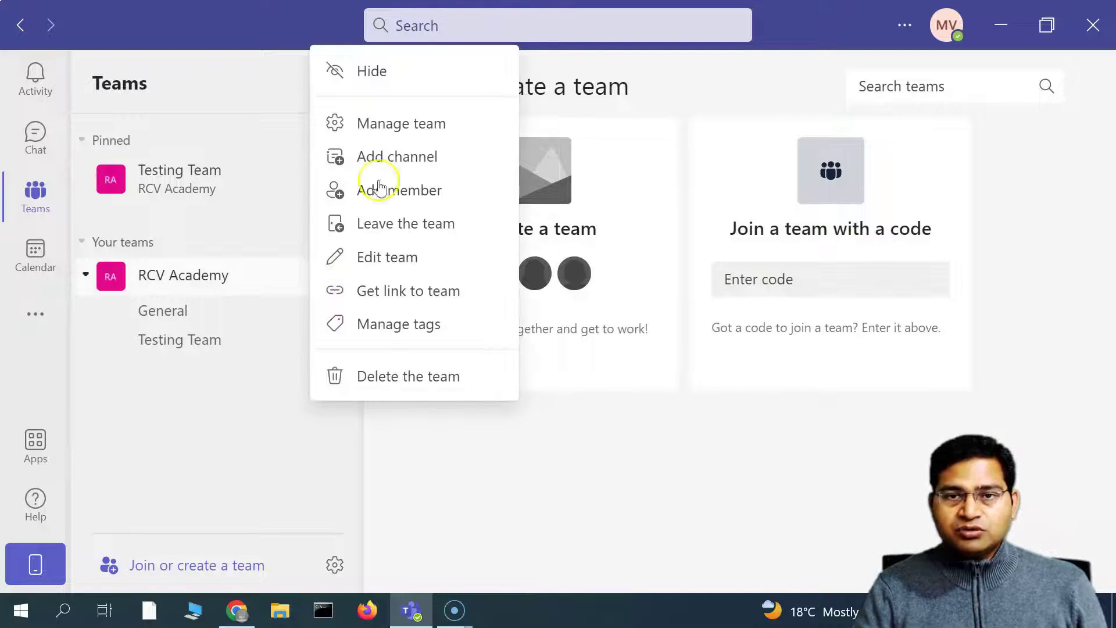
- Generate a join code for RCV Academy under Manage team Settings, Team code
click(404, 123)
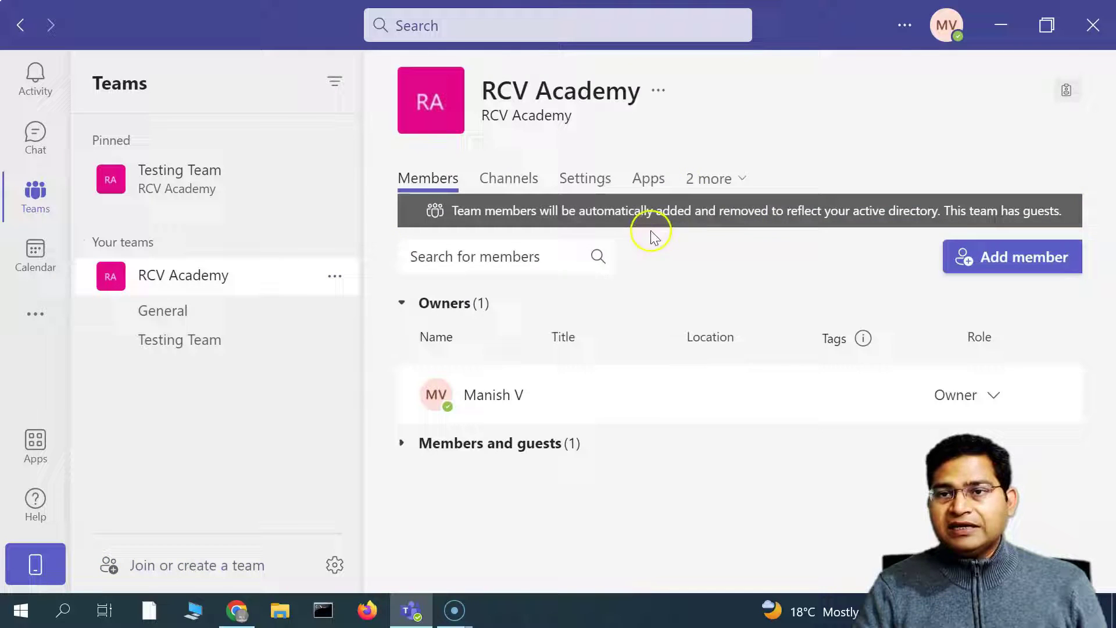
click(584, 180)
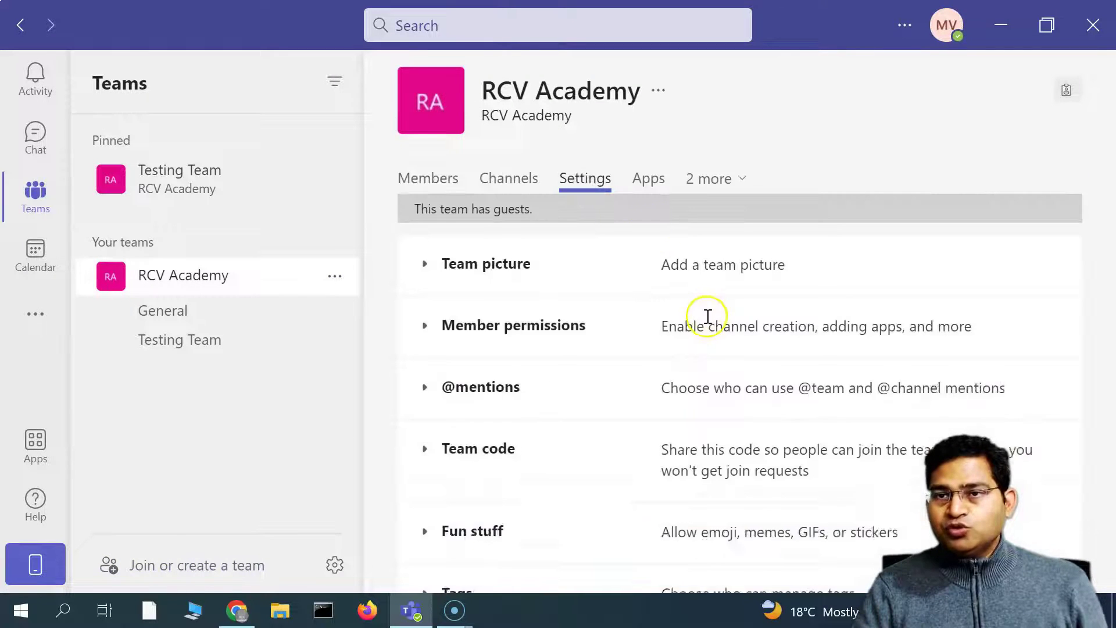
scroll(581, 418, down, 2)
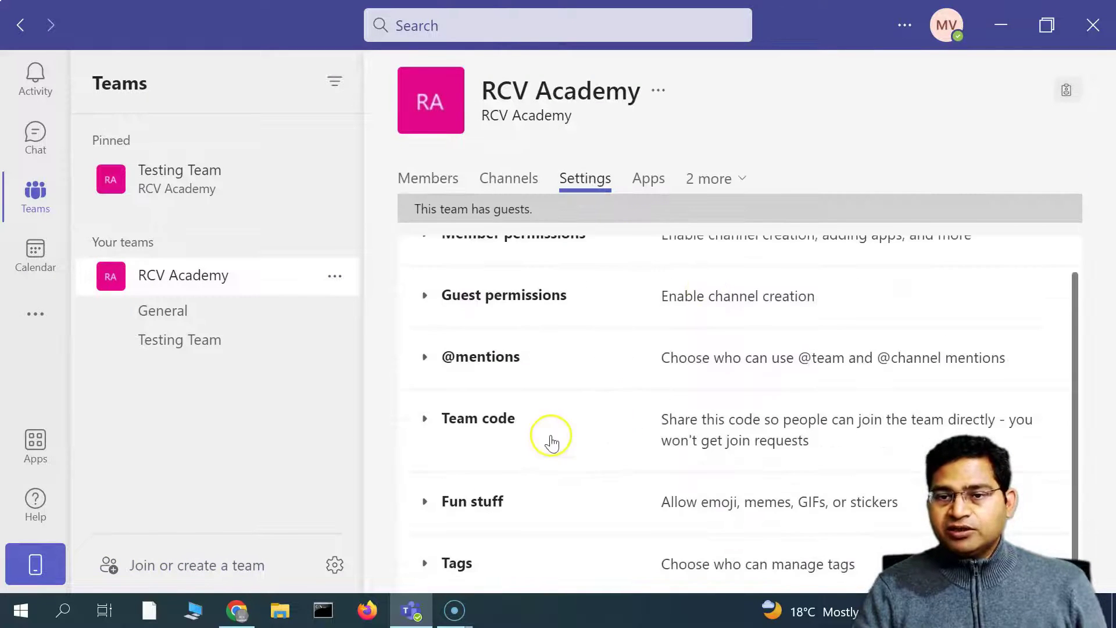
click(432, 416)
click(735, 411)
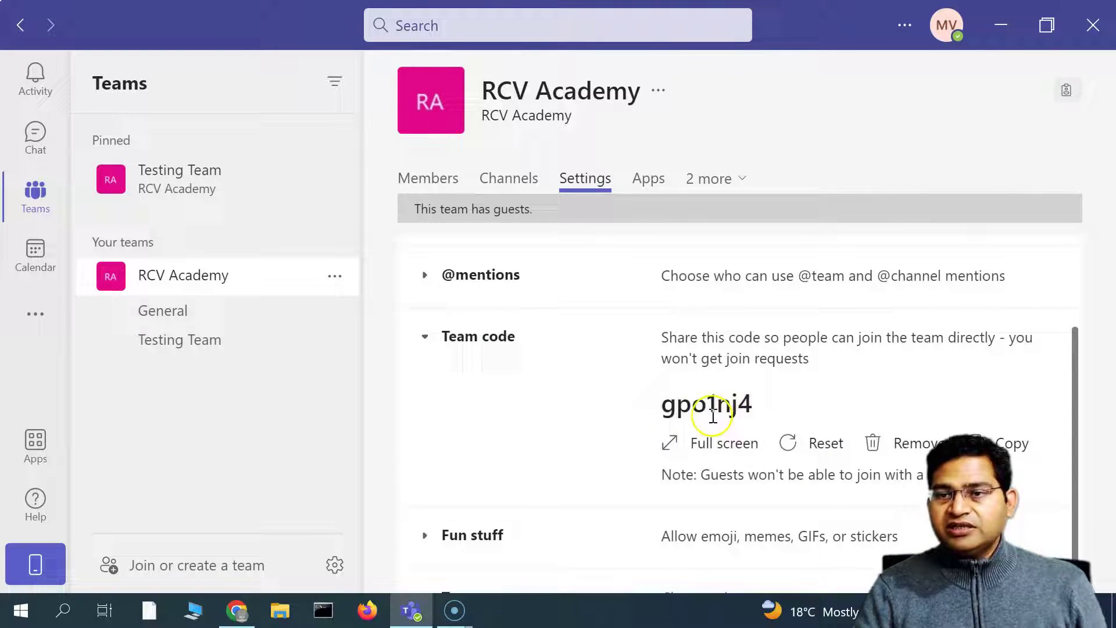
- Review the generated code and guest note, remove the code, and return to Join or create a team
double_click(705, 403)
scroll(736, 389, down, 1)
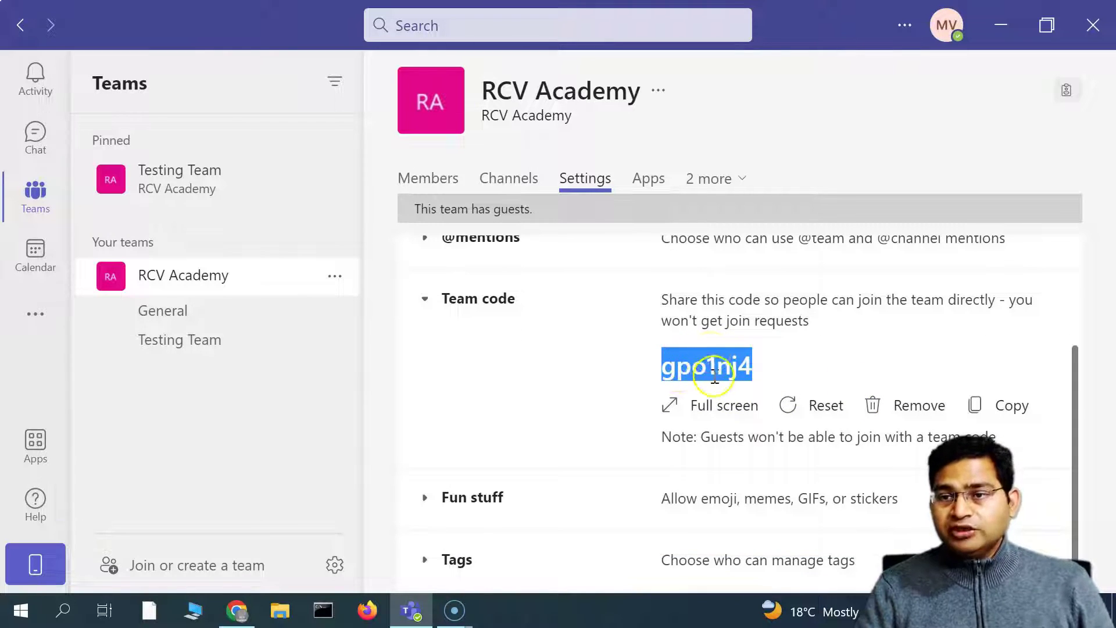
drag(703, 437, 1000, 442)
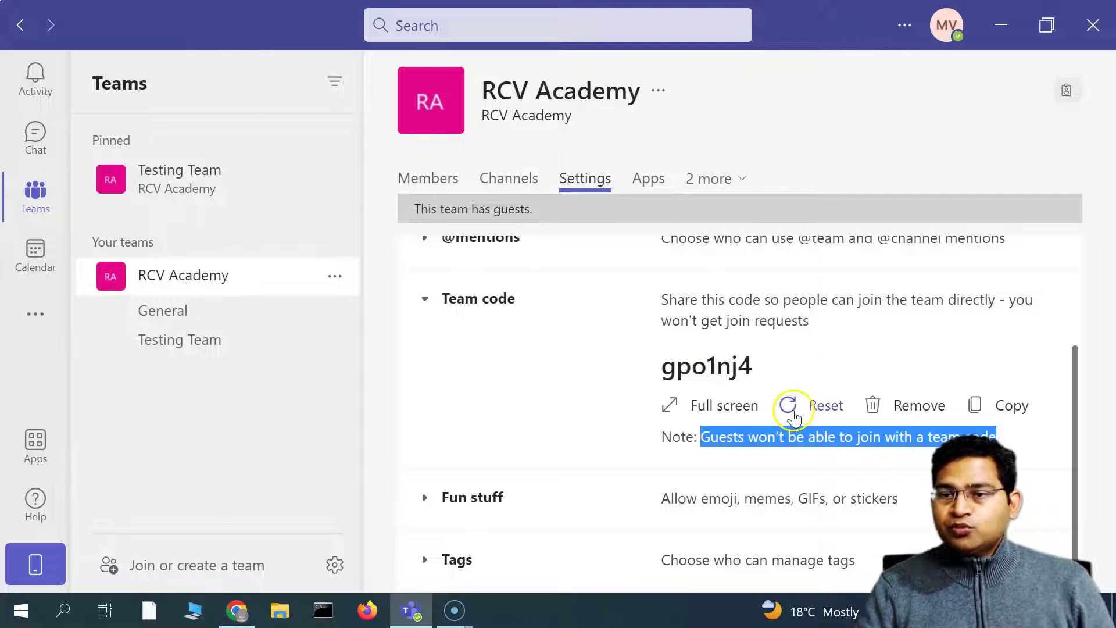
double_click(675, 367)
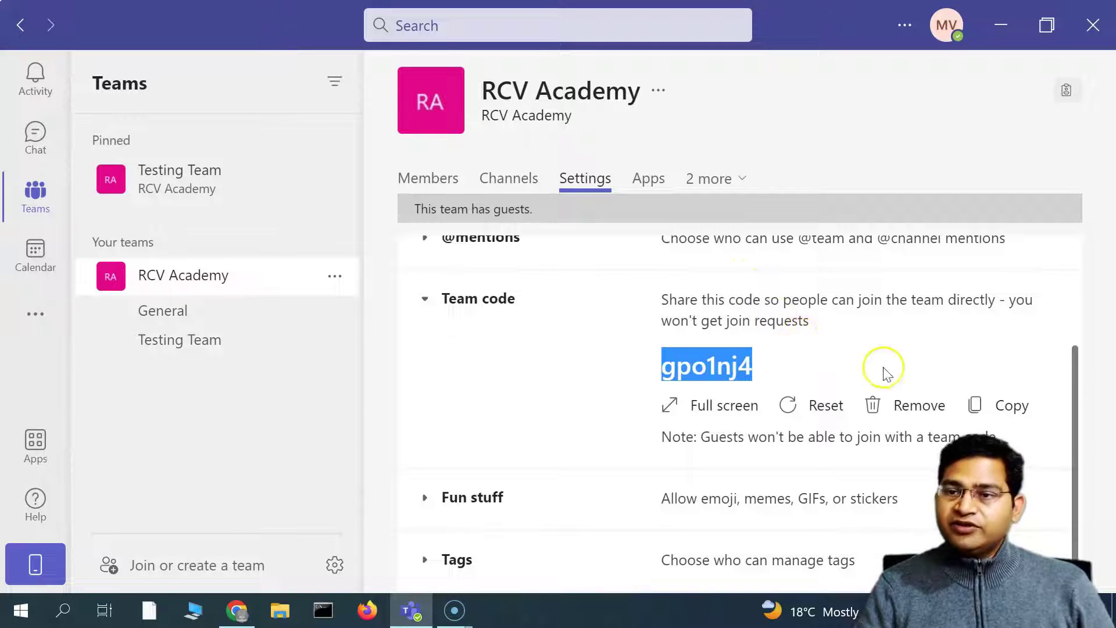
click(909, 411)
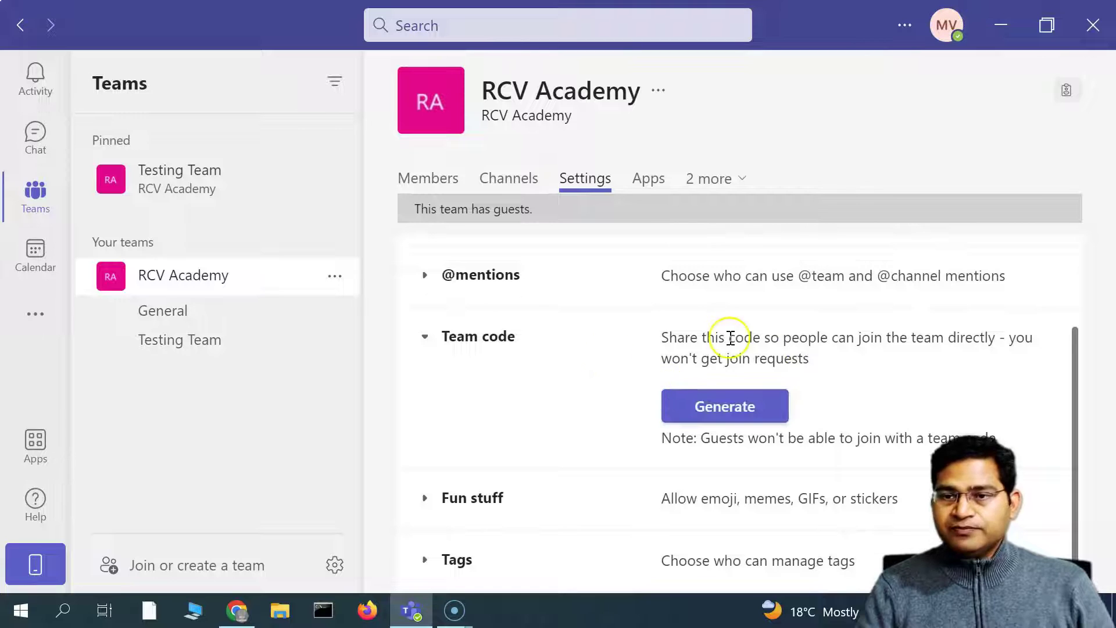
click(194, 567)
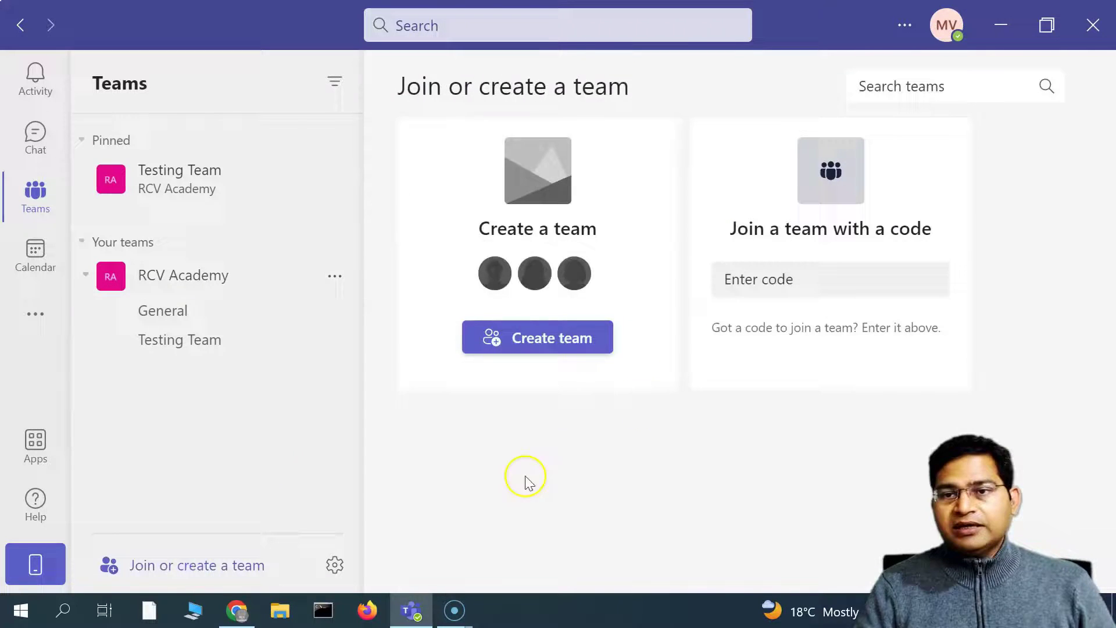
- Start a new team and browse the Create a team template list, back to the top
click(568, 343)
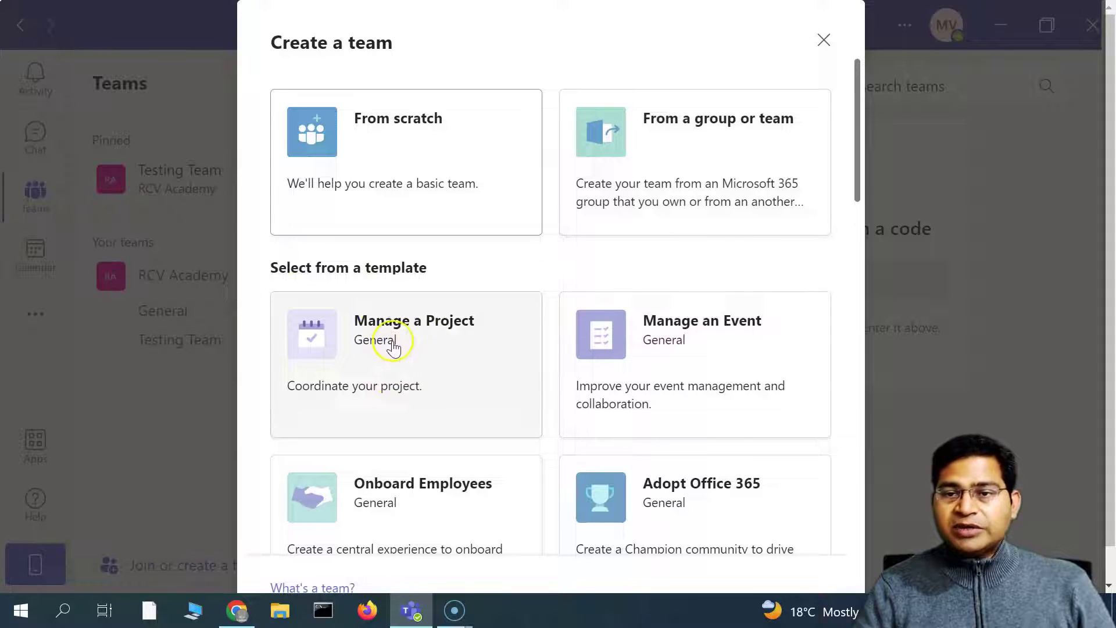
scroll(716, 372, down, 3)
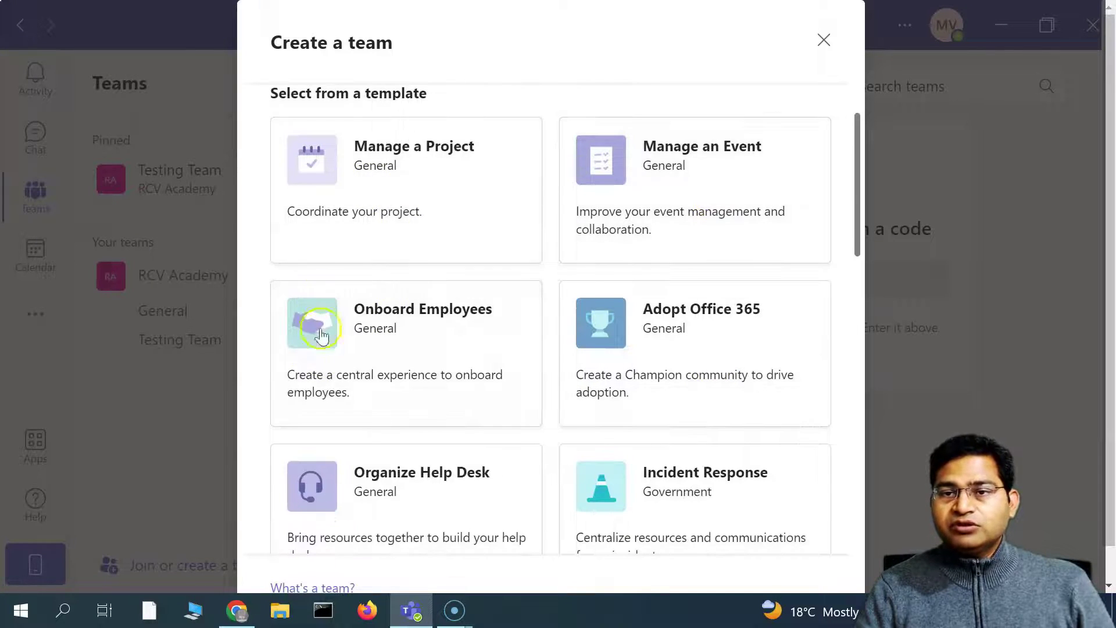
scroll(424, 411, down, 6)
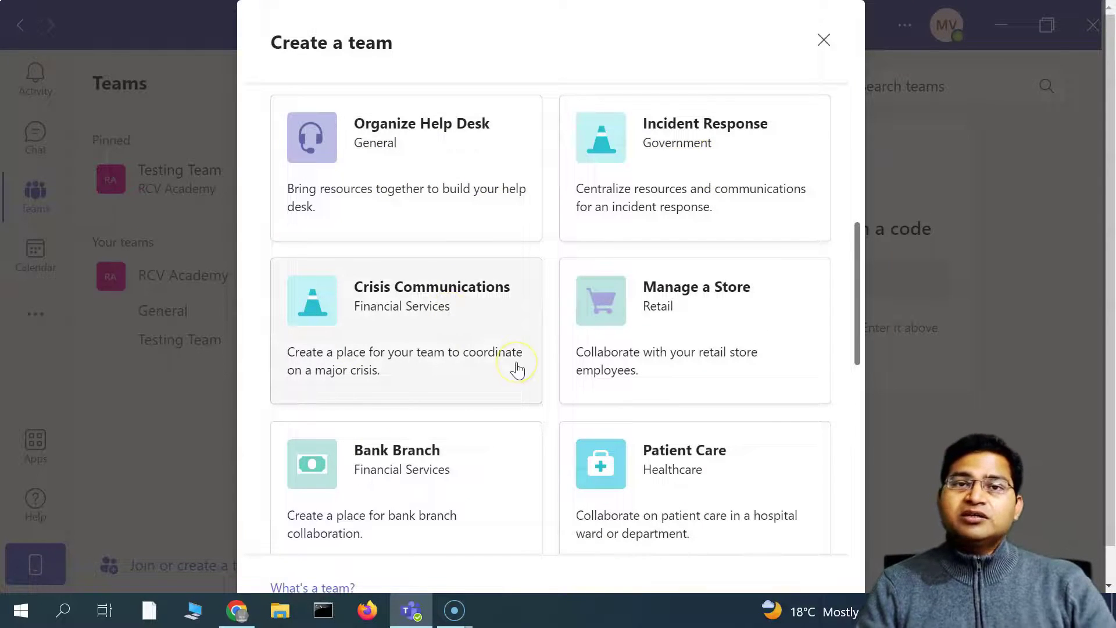
scroll(520, 367, down, 3)
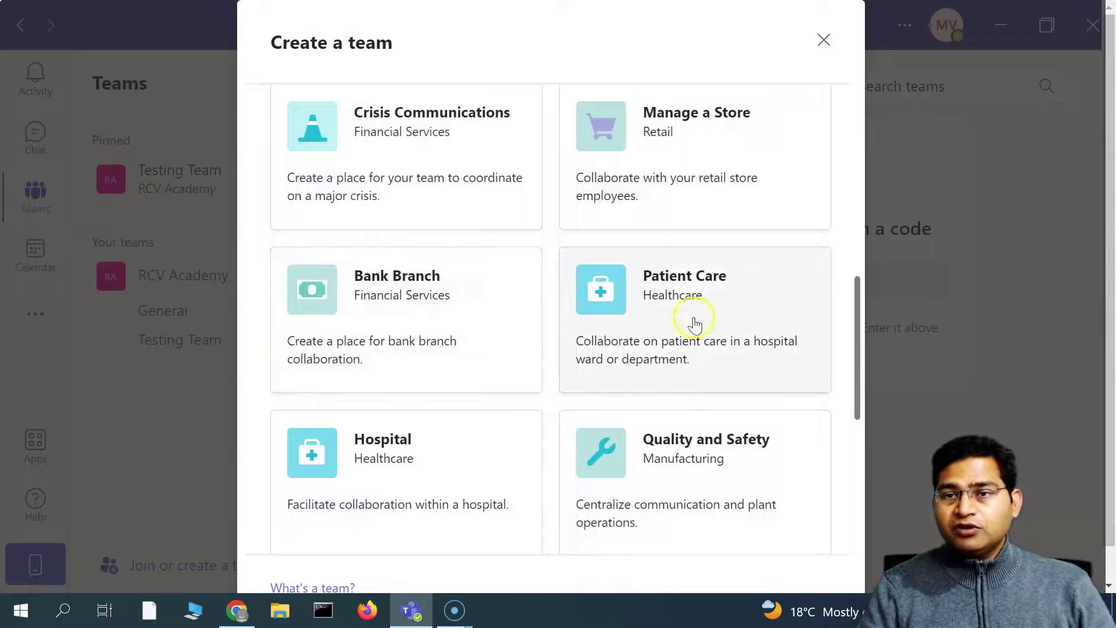
scroll(426, 446, down, 5)
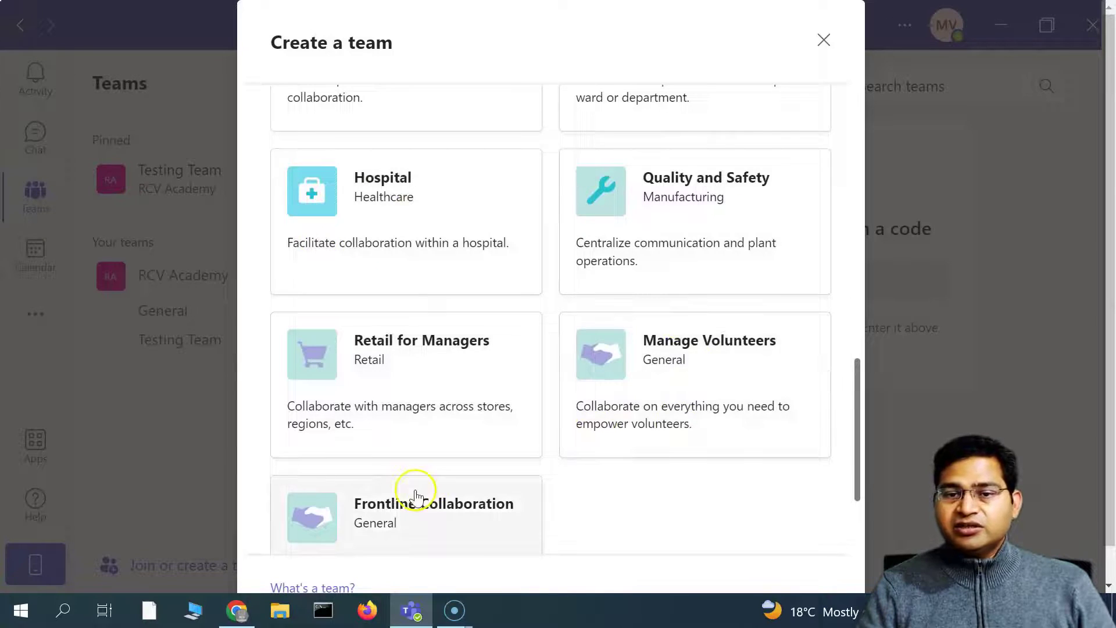
scroll(411, 488, down, 2)
scroll(391, 372, up, 10)
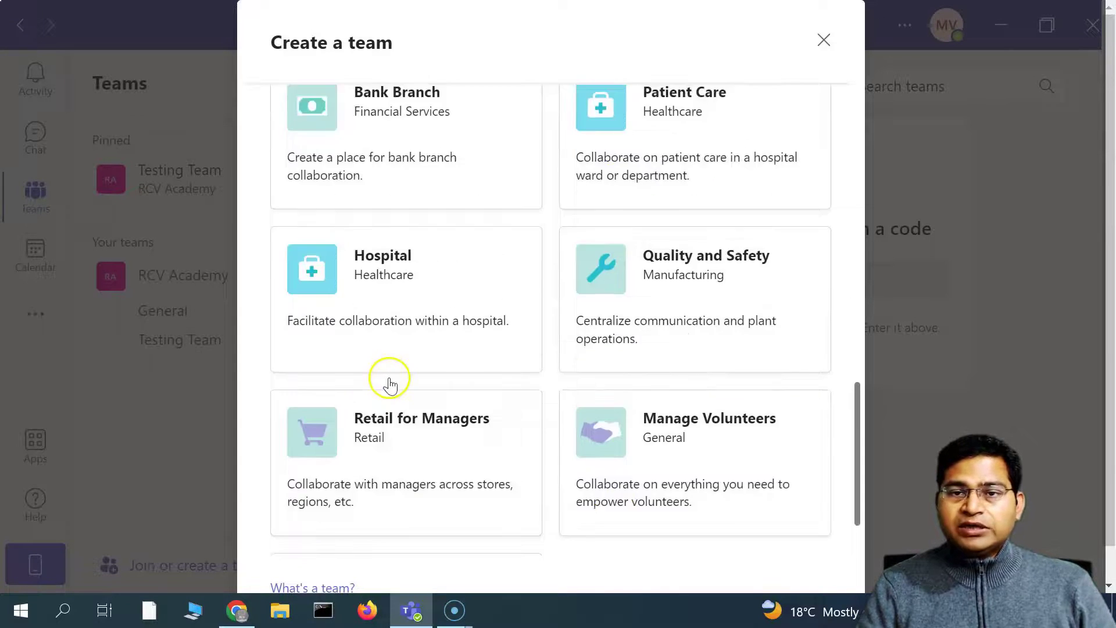
scroll(401, 388, up, 5)
scroll(404, 389, up, 3)
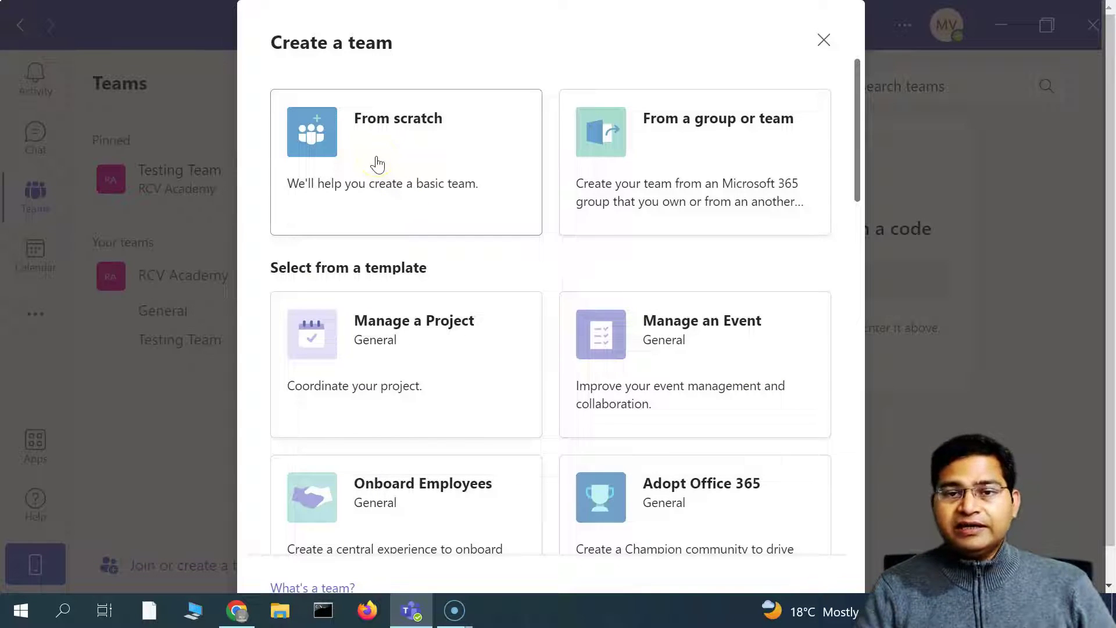
click(358, 388)
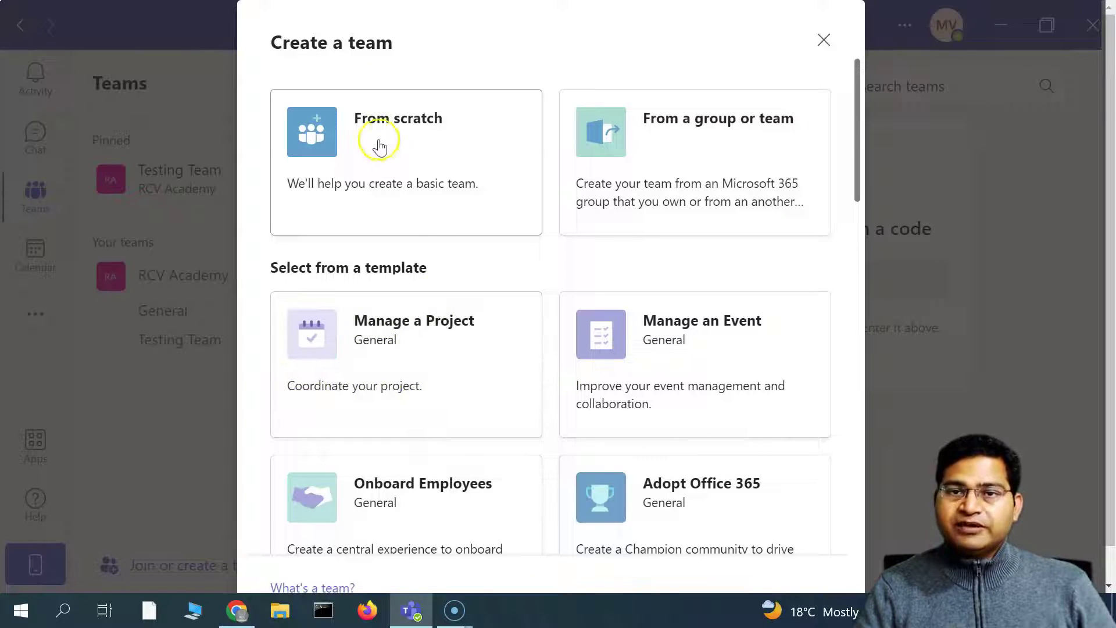
- Build the new team from scratch and make it a Public team
click(385, 162)
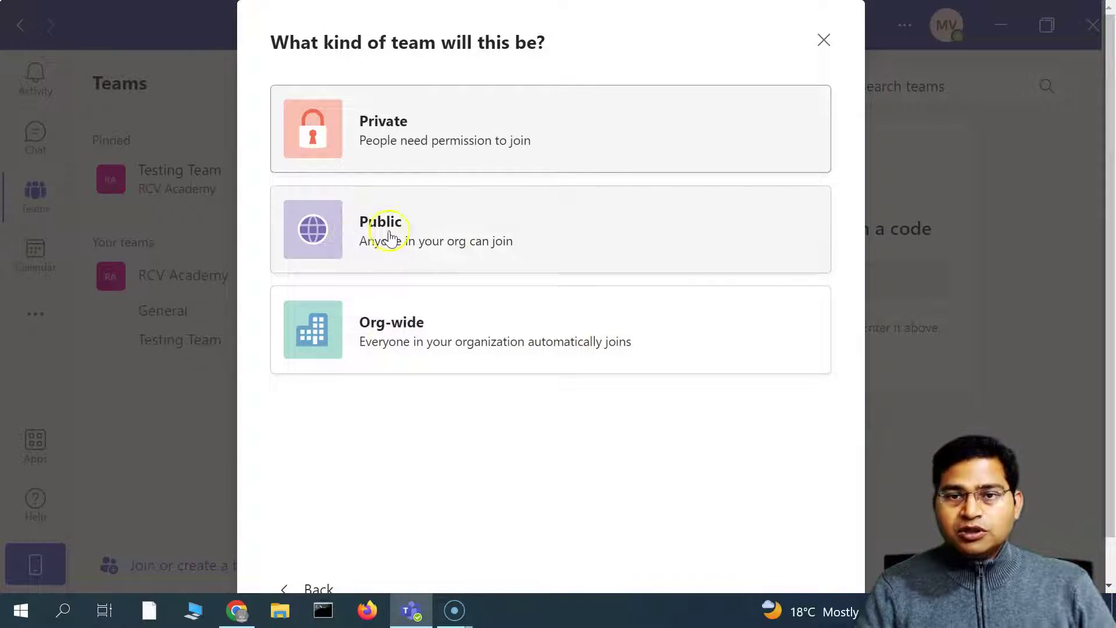
click(455, 240)
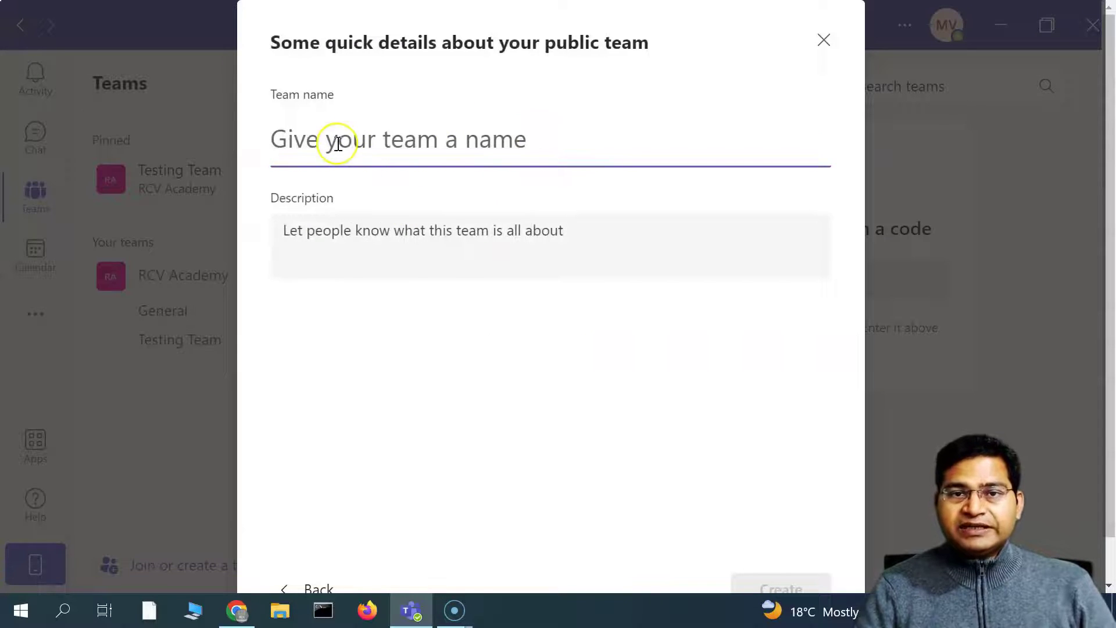
- Name the team 'Sprinters', describe it as 'Team developing eCommerce App', and create it
text(Sprinters)
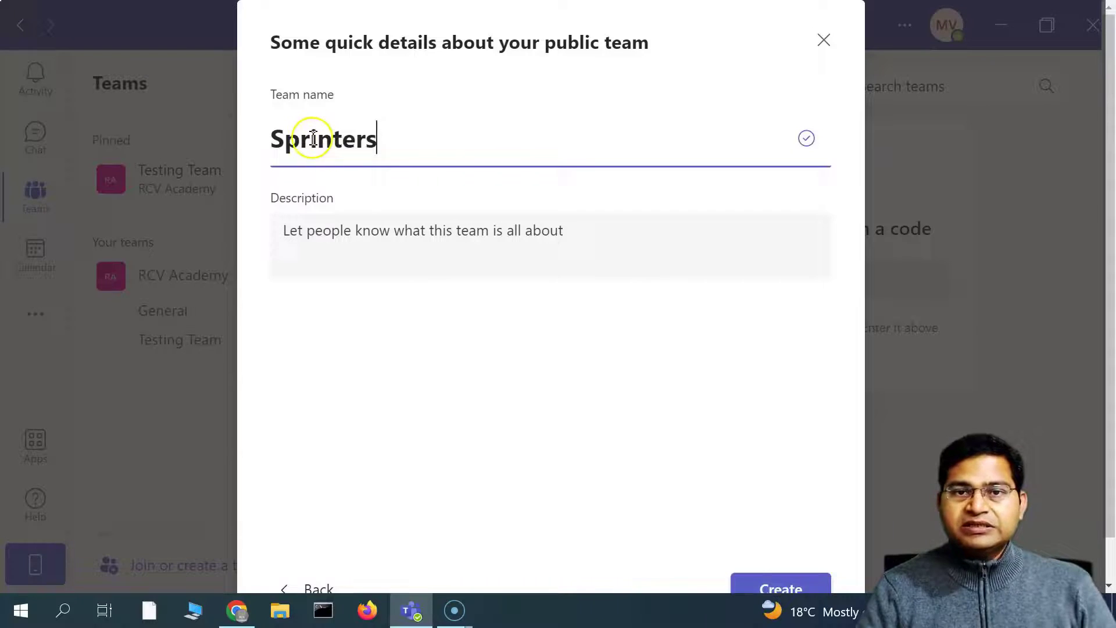
double_click(377, 142)
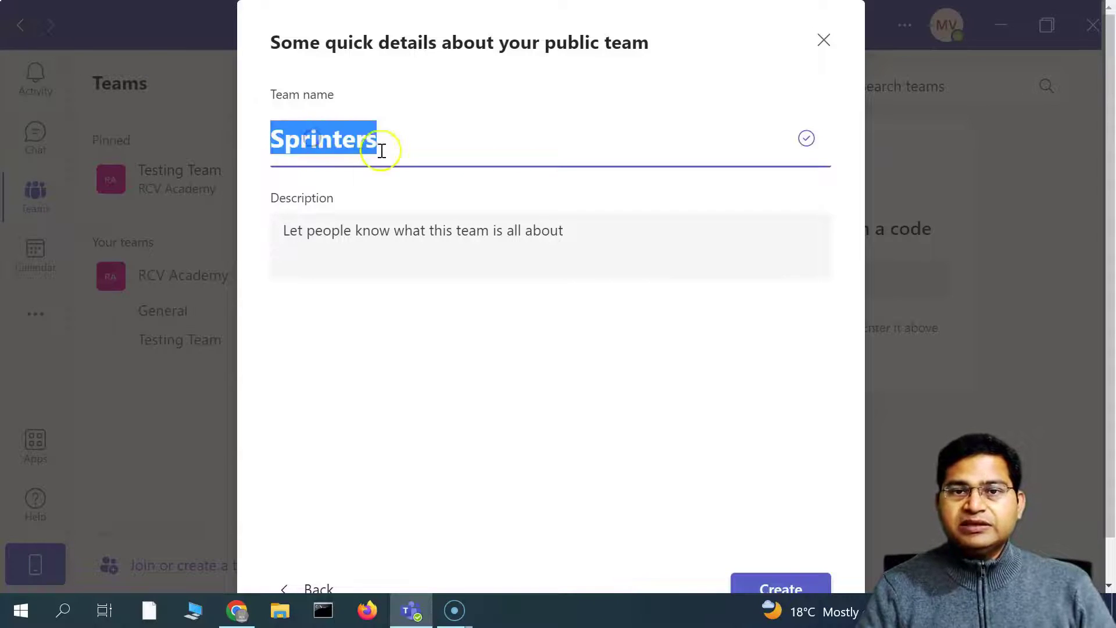
double_click(338, 144)
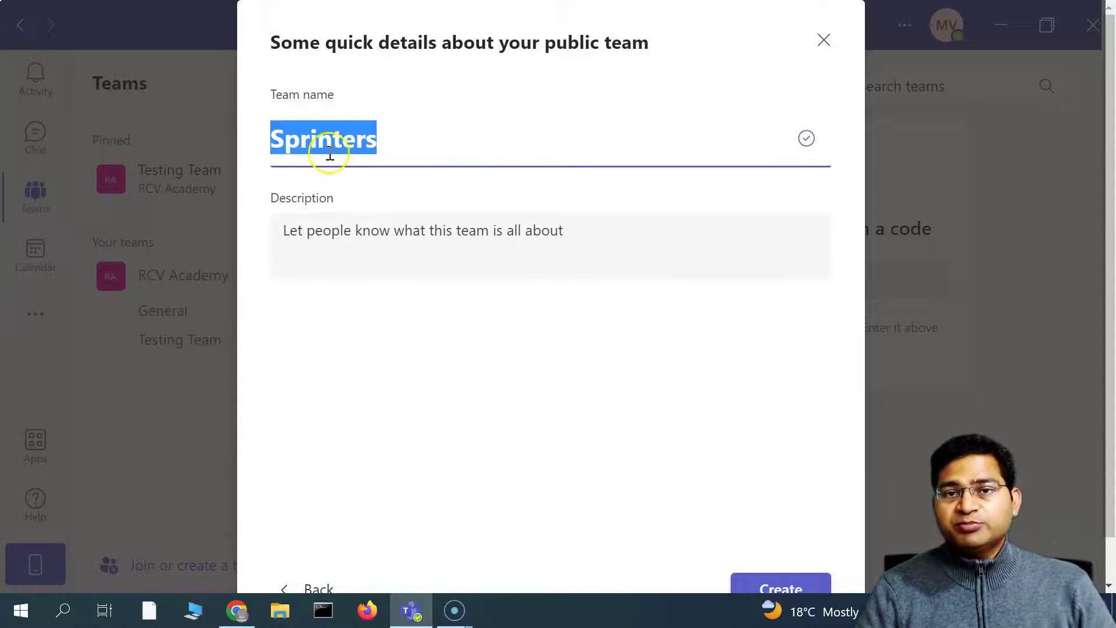
click(329, 237)
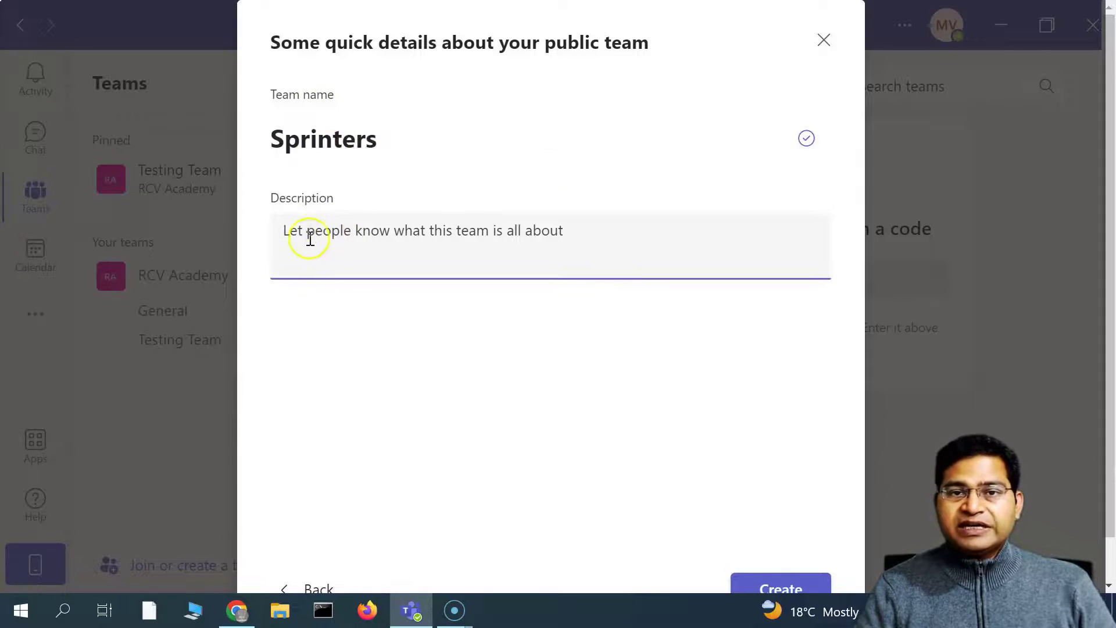
text(Team developing eCommerce App)
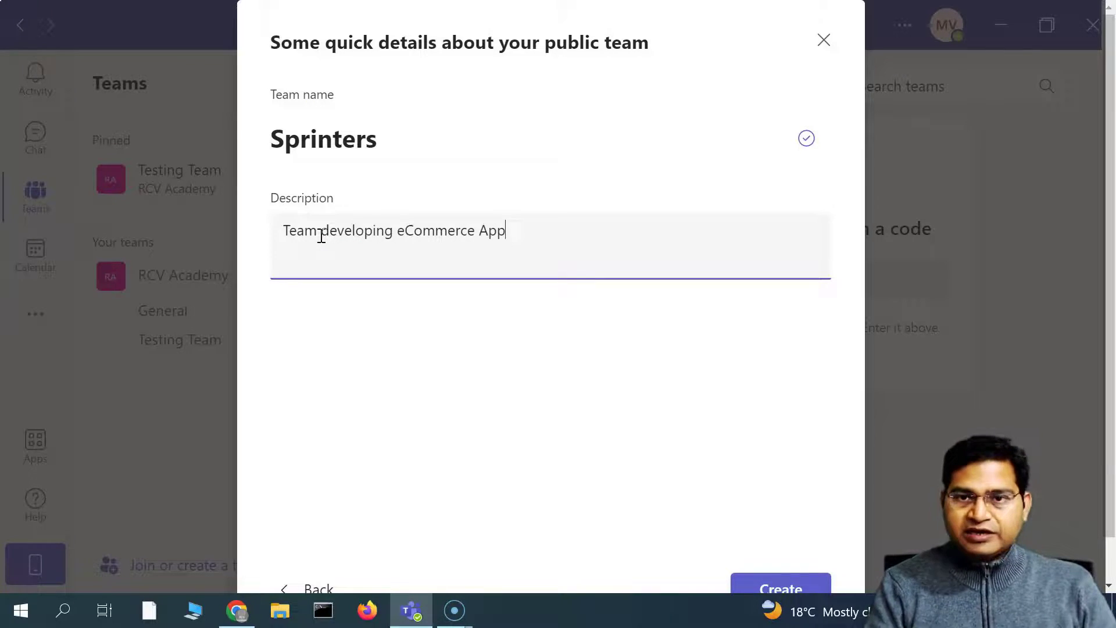
scroll(748, 541, down, 2)
click(779, 542)
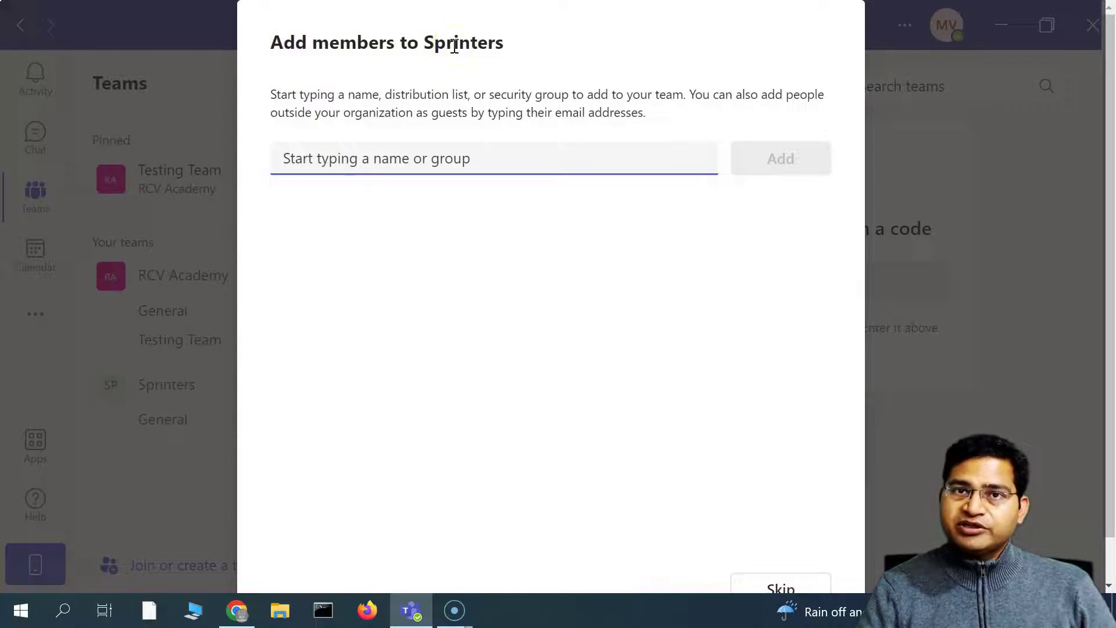
- Add the guest and an RCV Academy member suggestion to Sprinters, then close the dialog
click(368, 161)
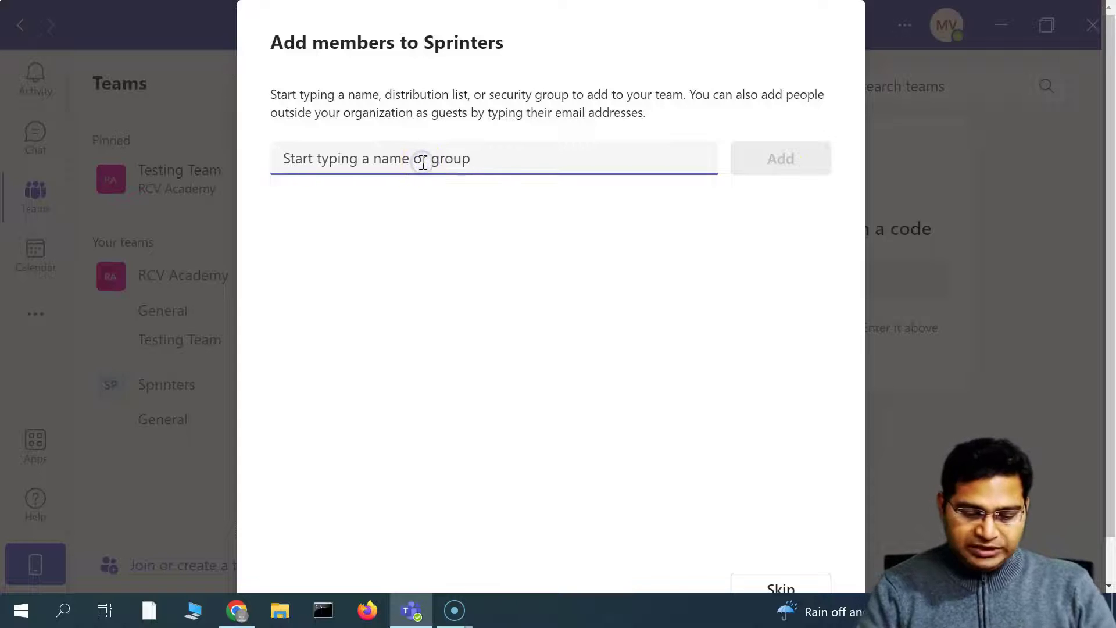
text(rc)
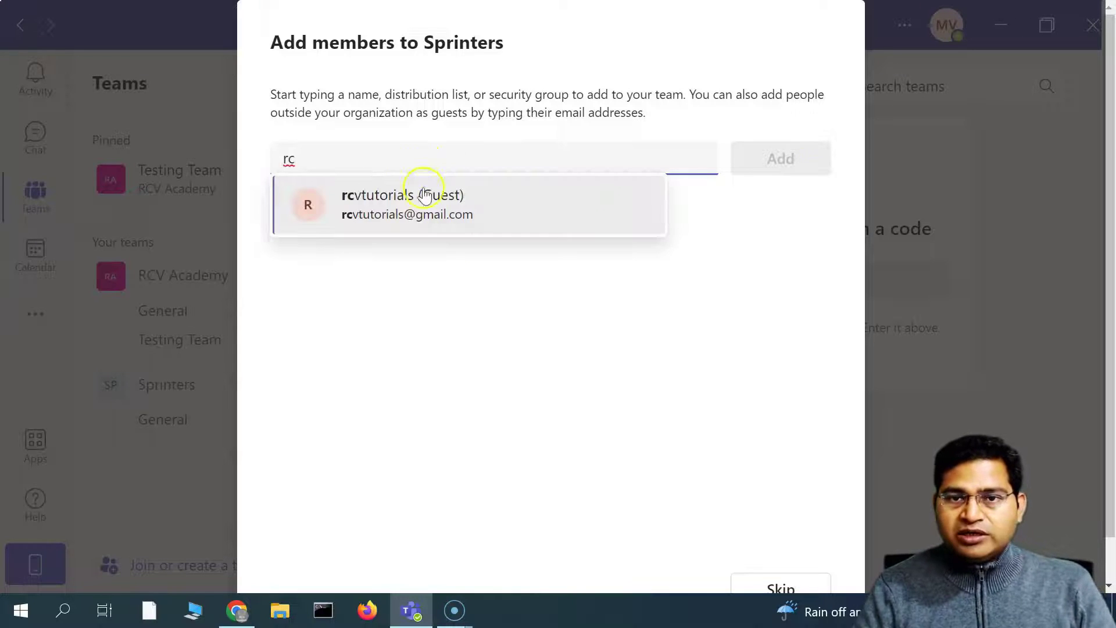
click(428, 204)
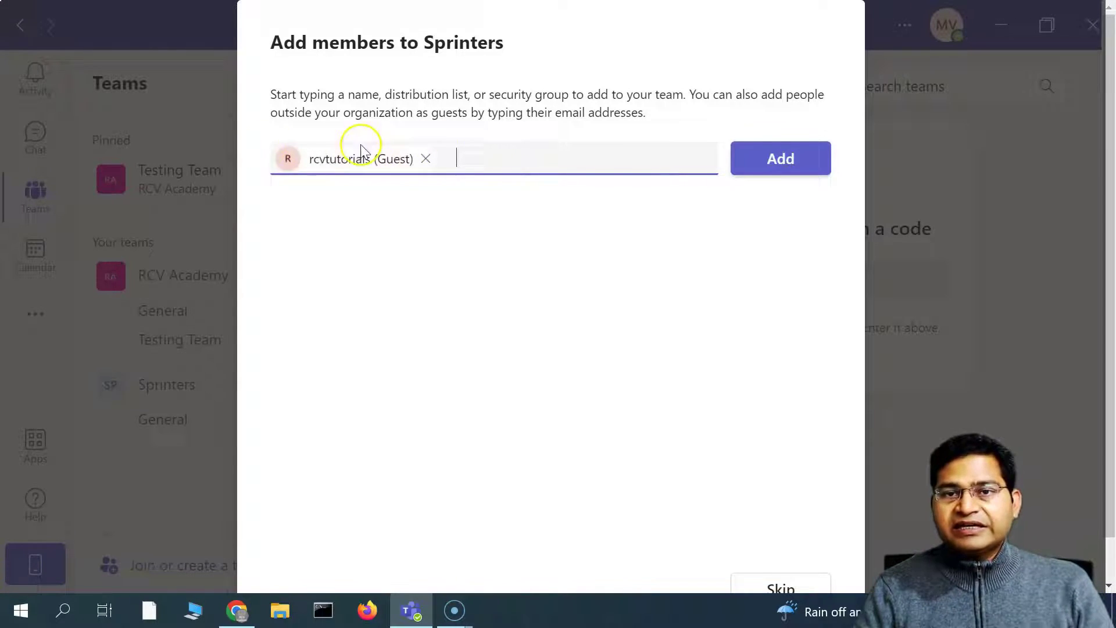
text(rcv)
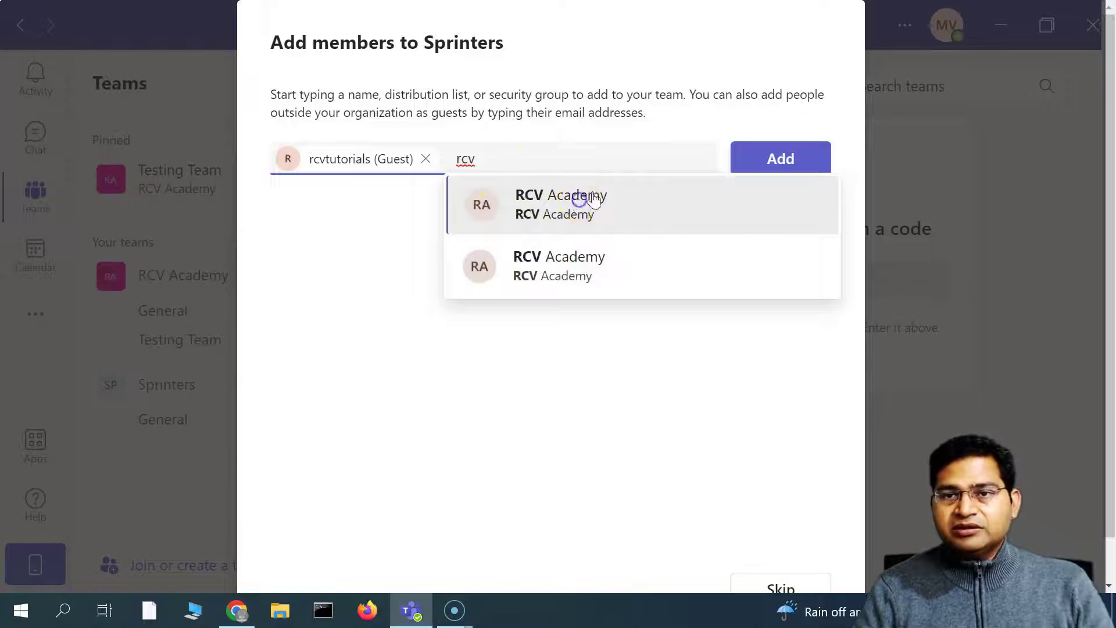
click(593, 199)
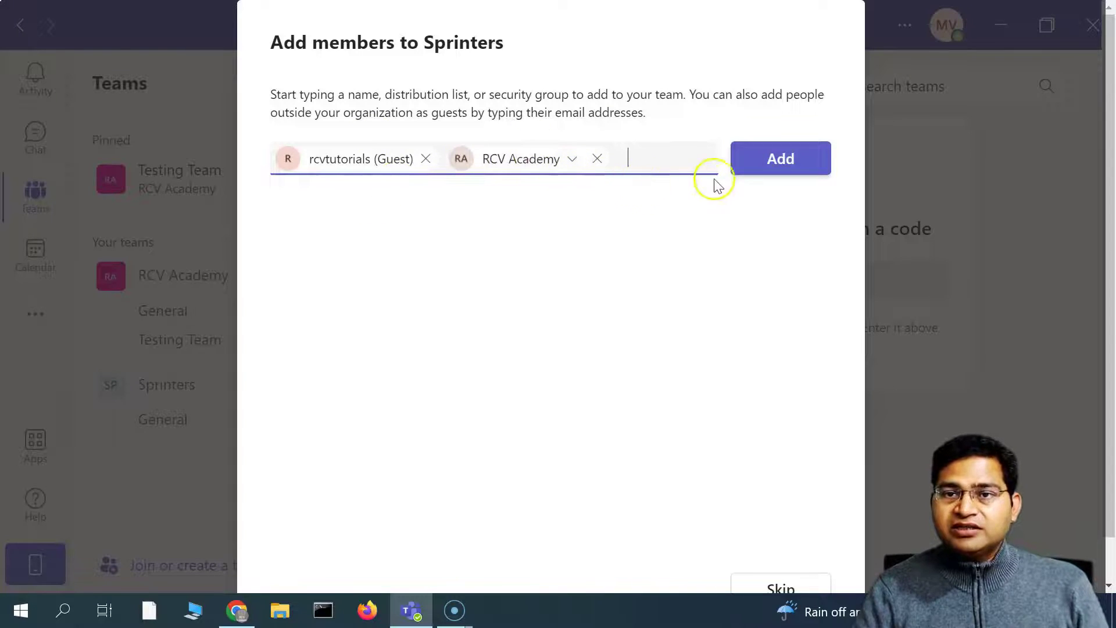
click(787, 163)
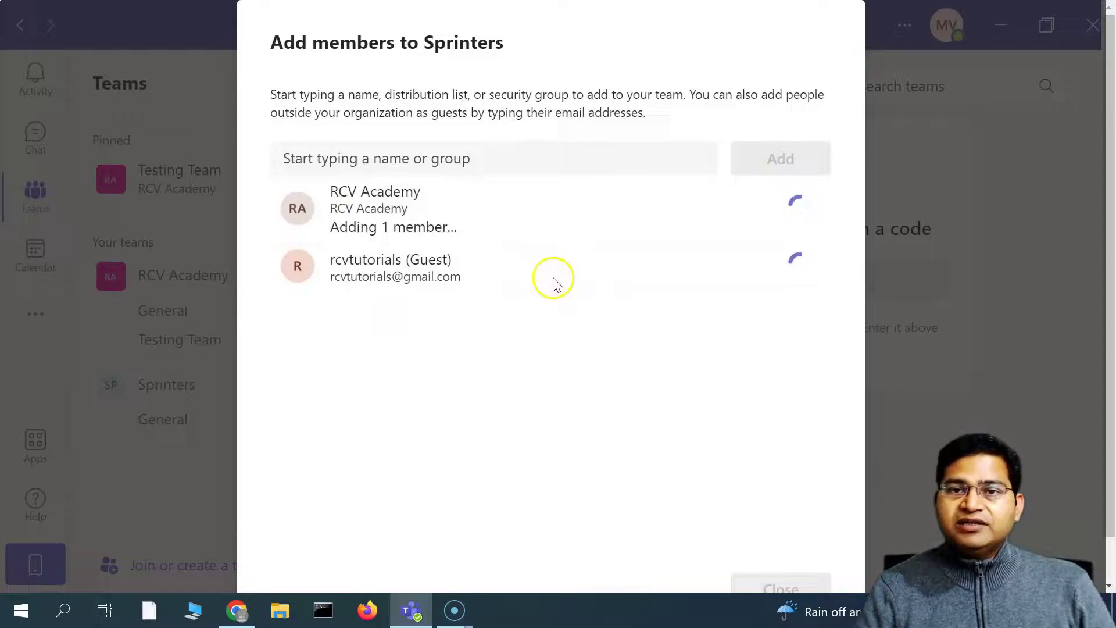
drag(426, 40, 527, 43)
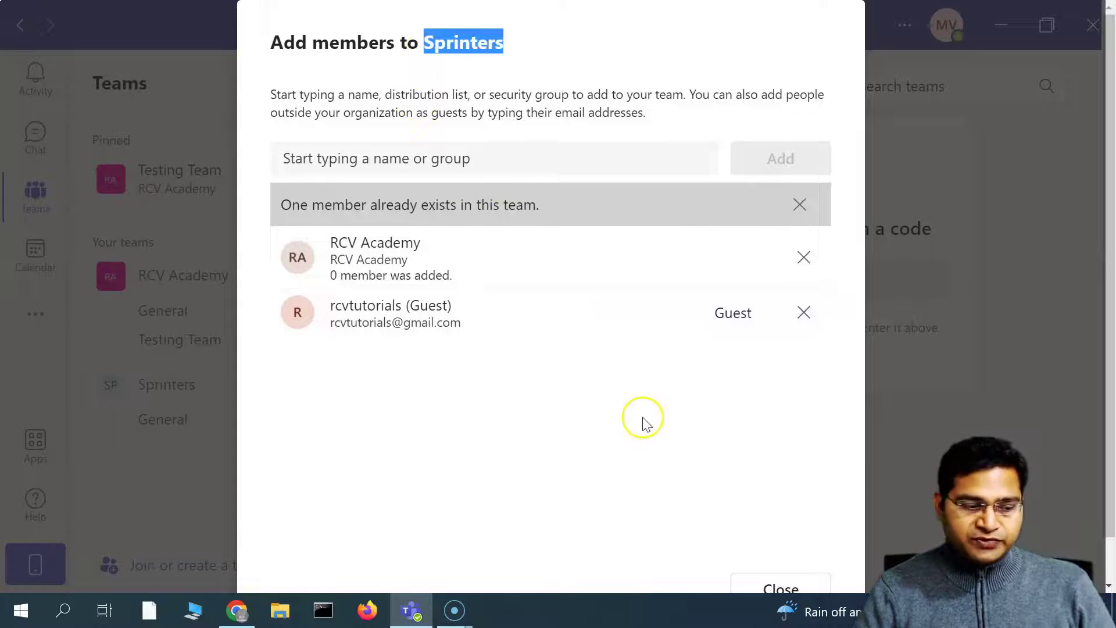
scroll(827, 348, down, 1)
click(778, 549)
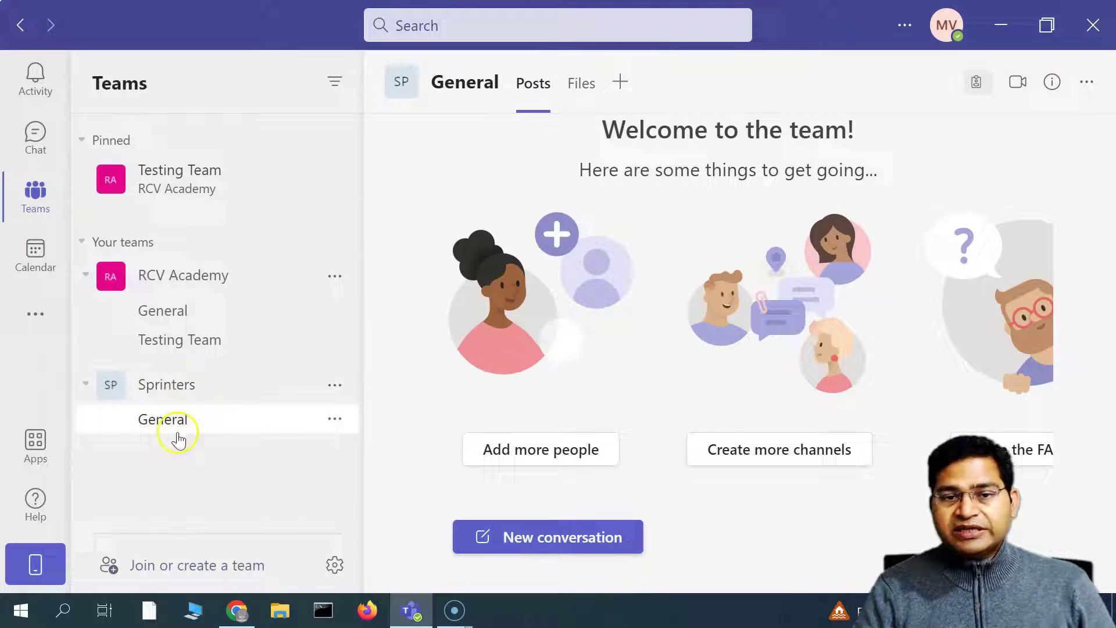
- Expand Sprinters in the team list and choose Add channel from its options menu
click(169, 398)
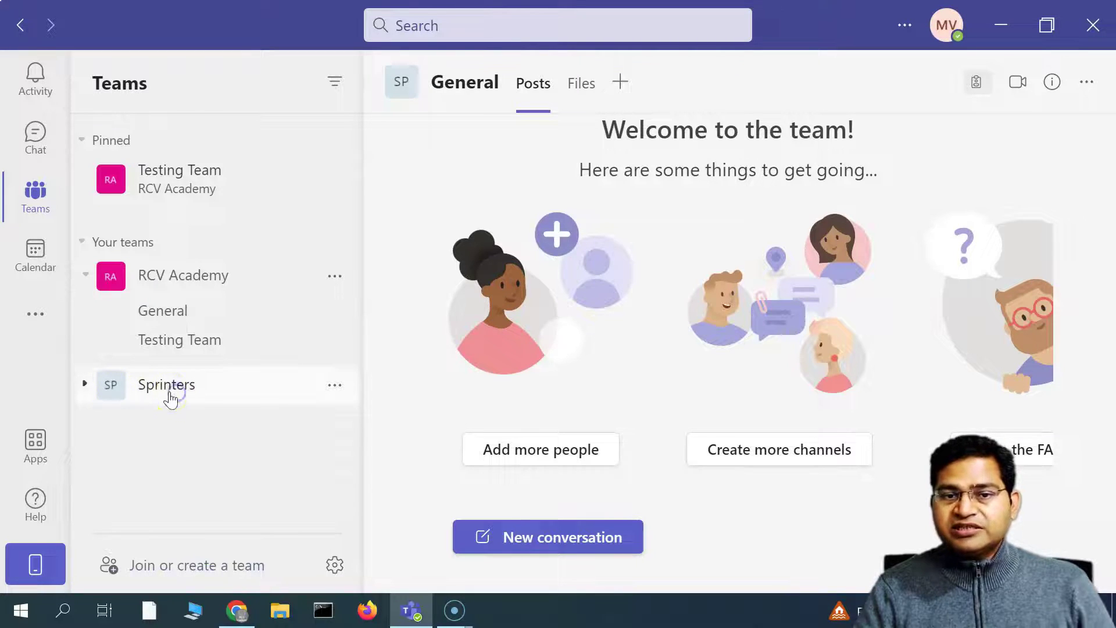
click(85, 384)
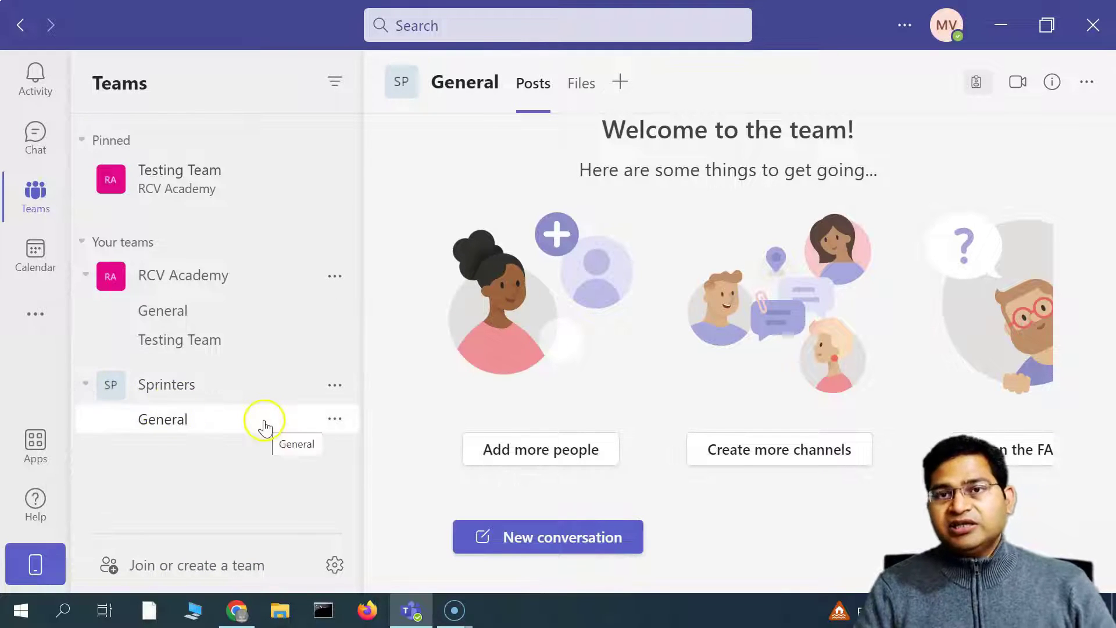
click(223, 388)
click(279, 387)
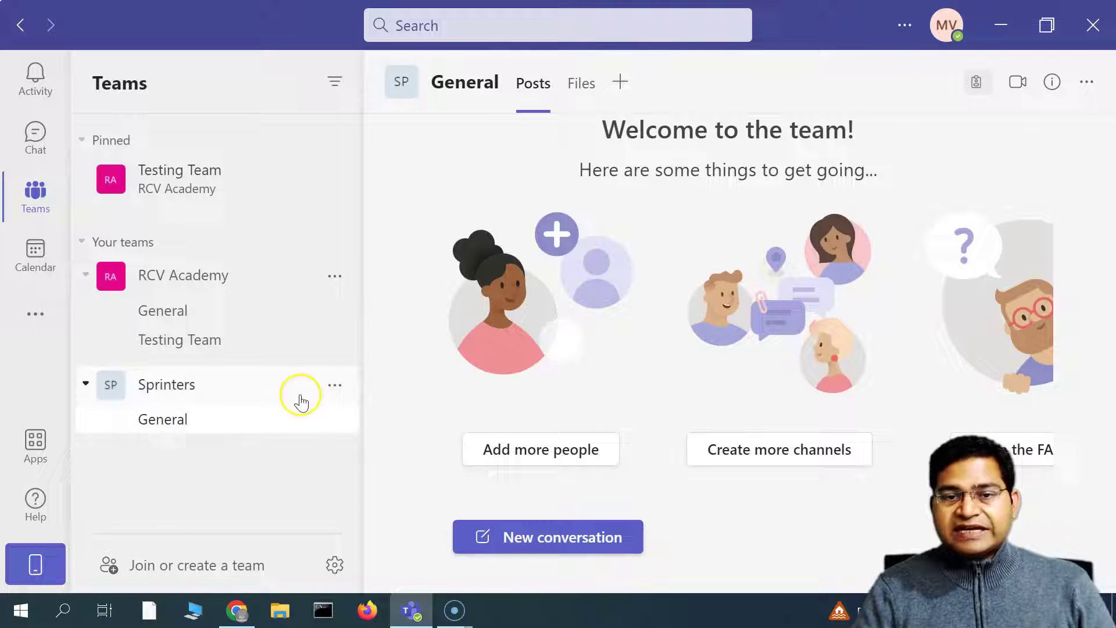
click(343, 387)
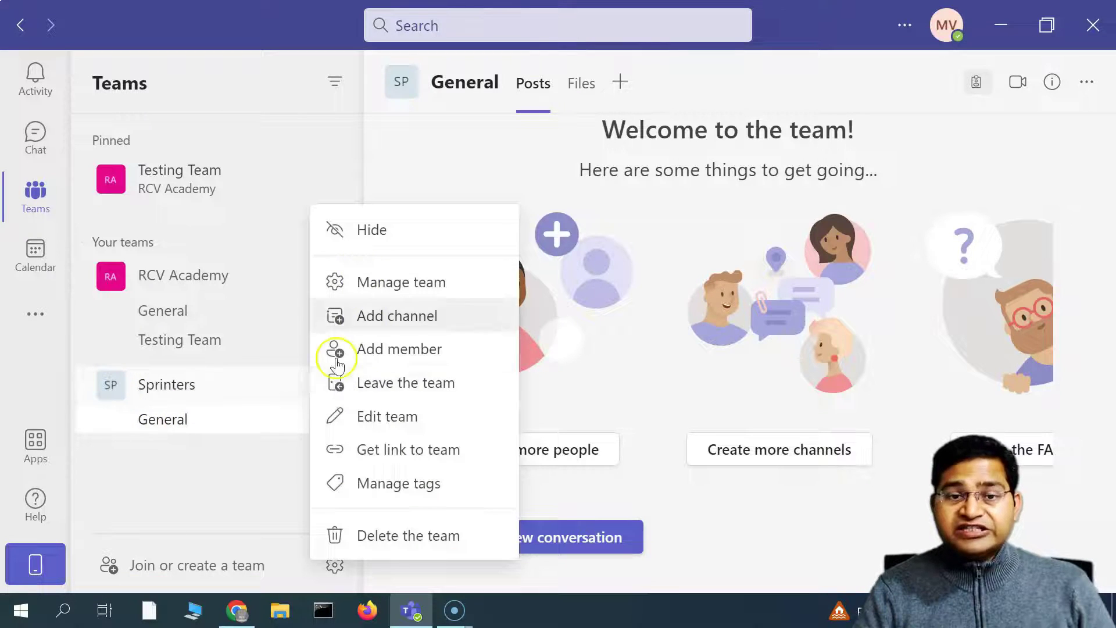
click(248, 471)
click(335, 386)
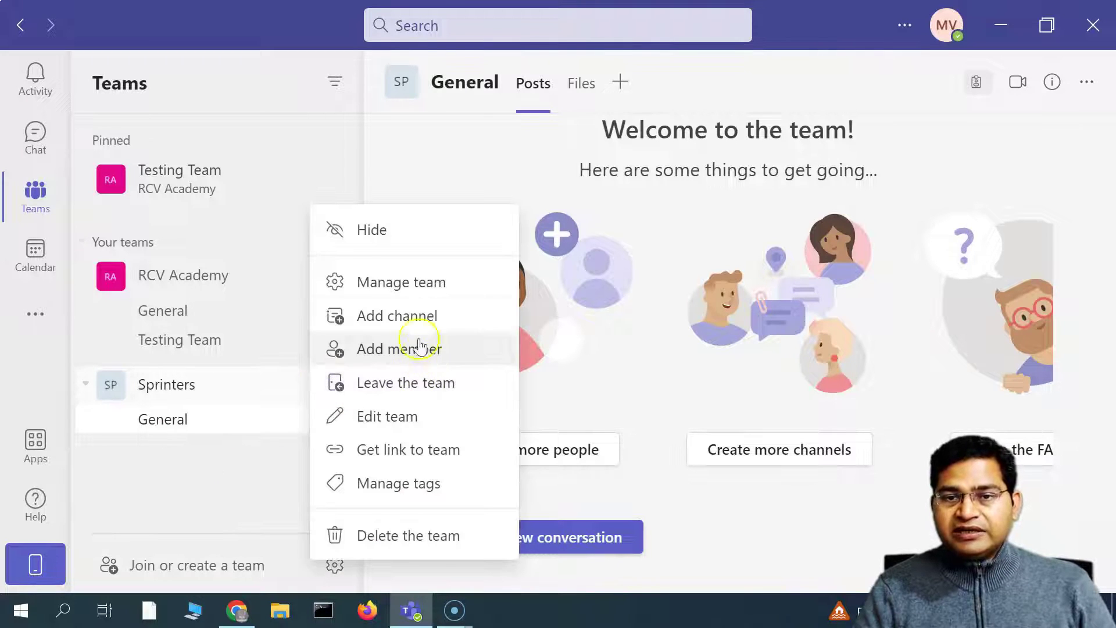
click(395, 319)
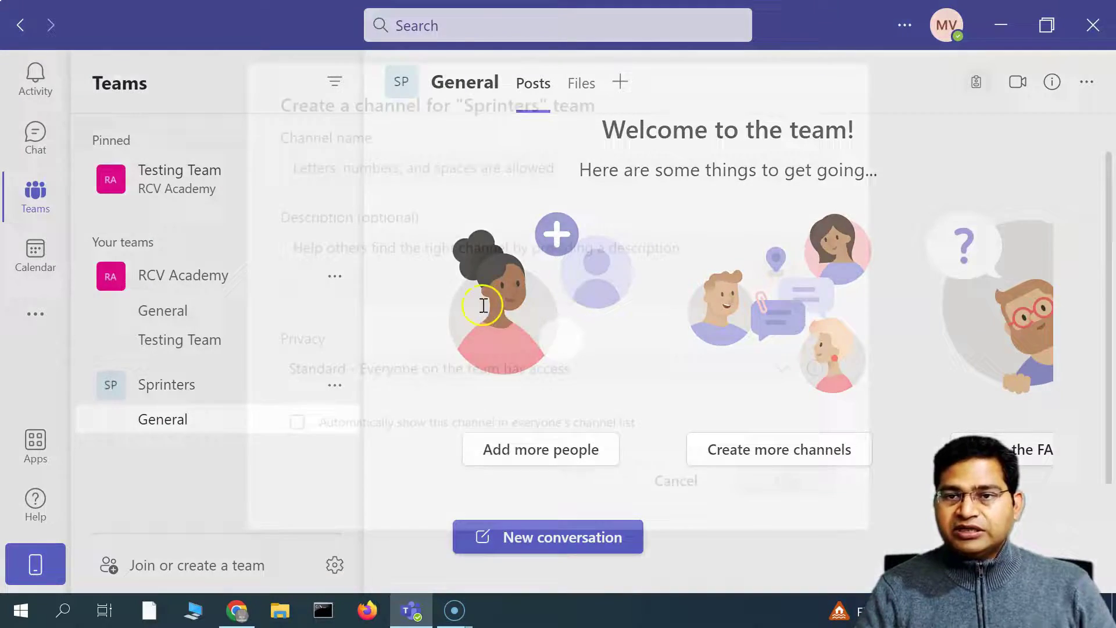
- Create the Development Squad channel, description 'Development Squad', shown in everyone's channel list
text(De)
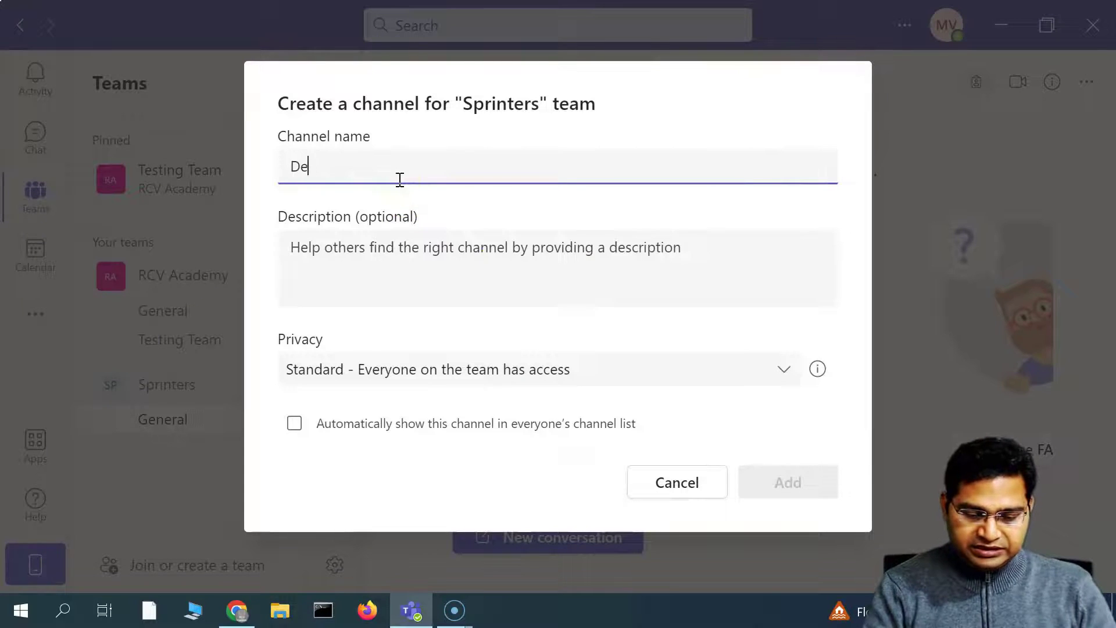
text(velopment Channel)
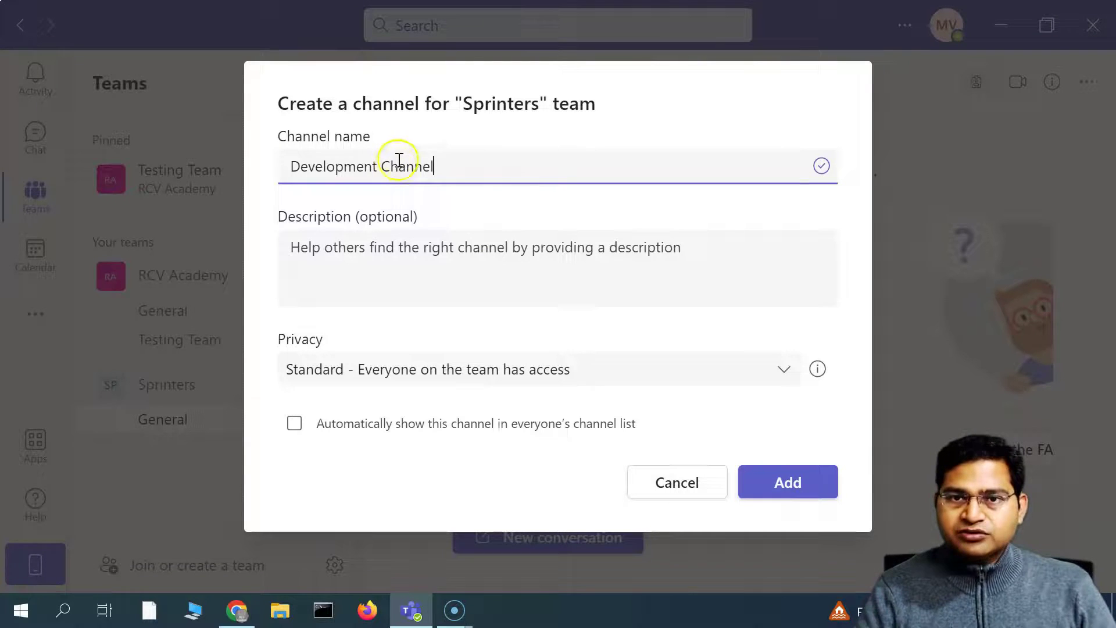
drag(451, 163, 274, 164)
double_click(398, 165)
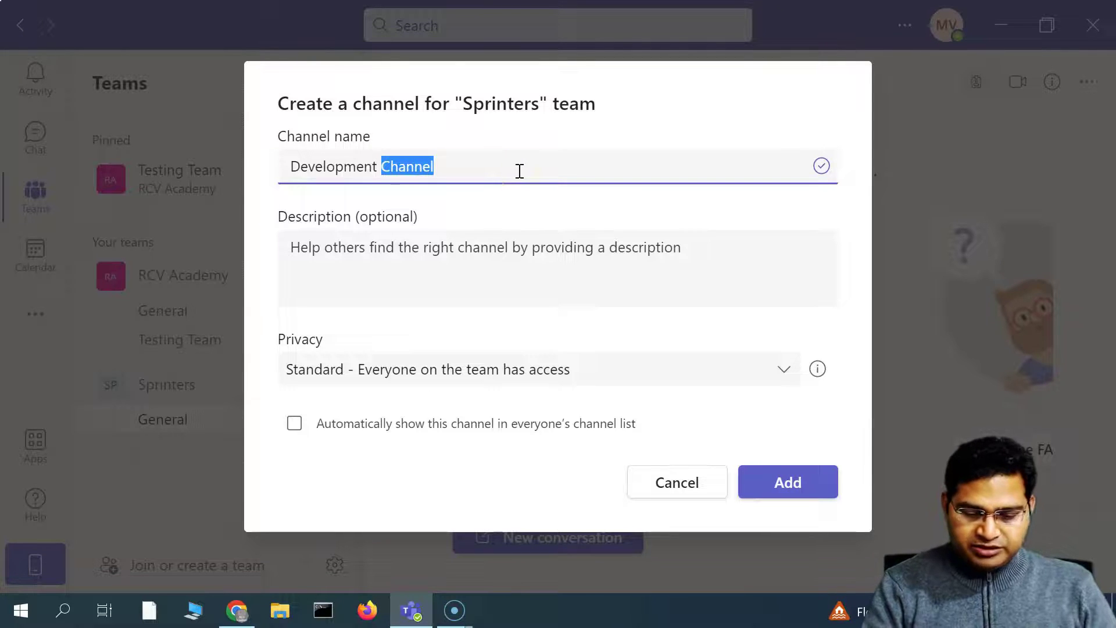
text(Squad)
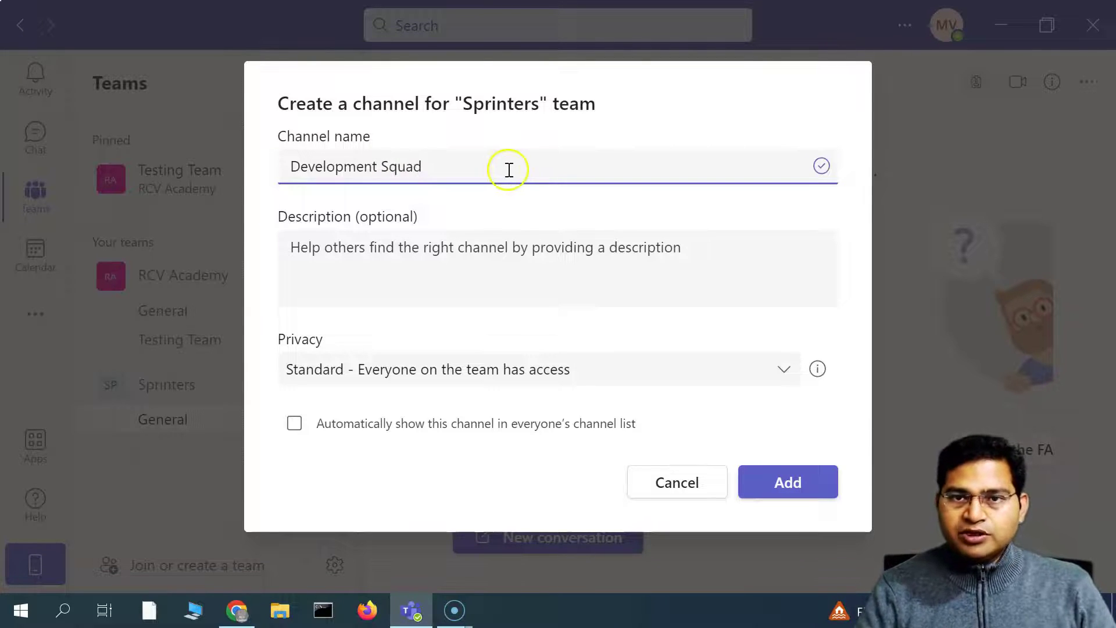
drag(510, 172, 225, 163)
key(ctrl+c)
click(358, 258)
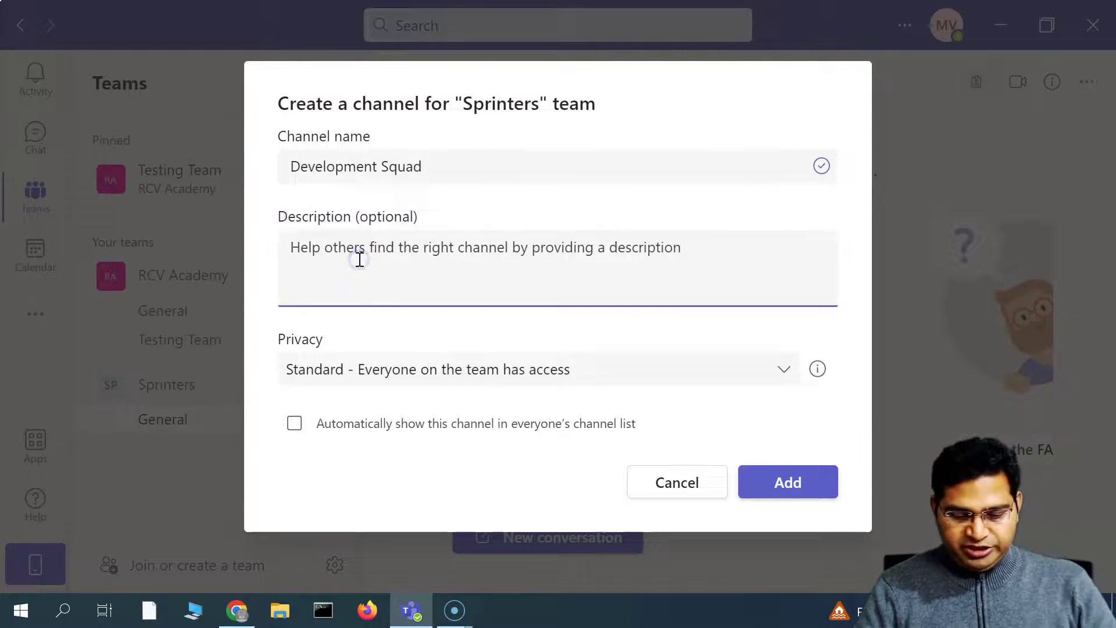
key(ctrl+v)
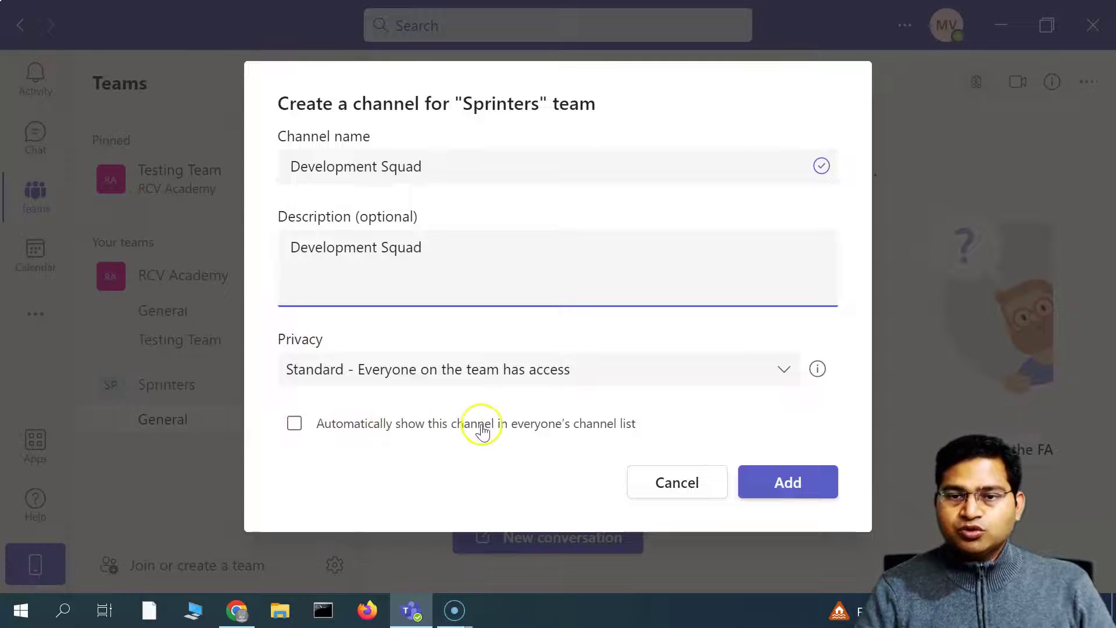
click(342, 430)
click(814, 492)
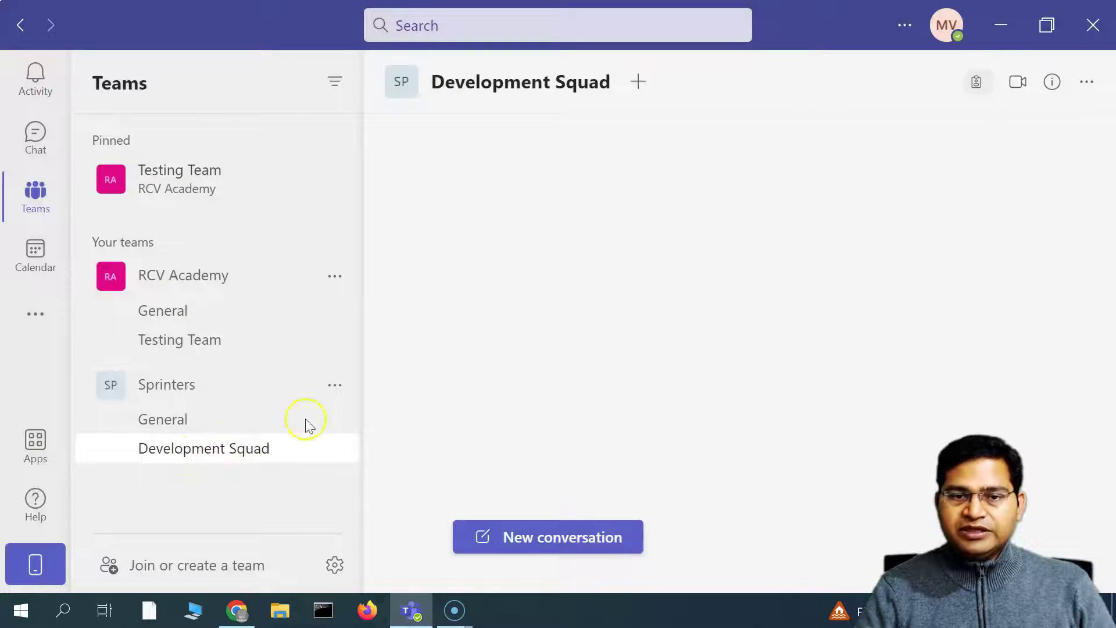
click(333, 384)
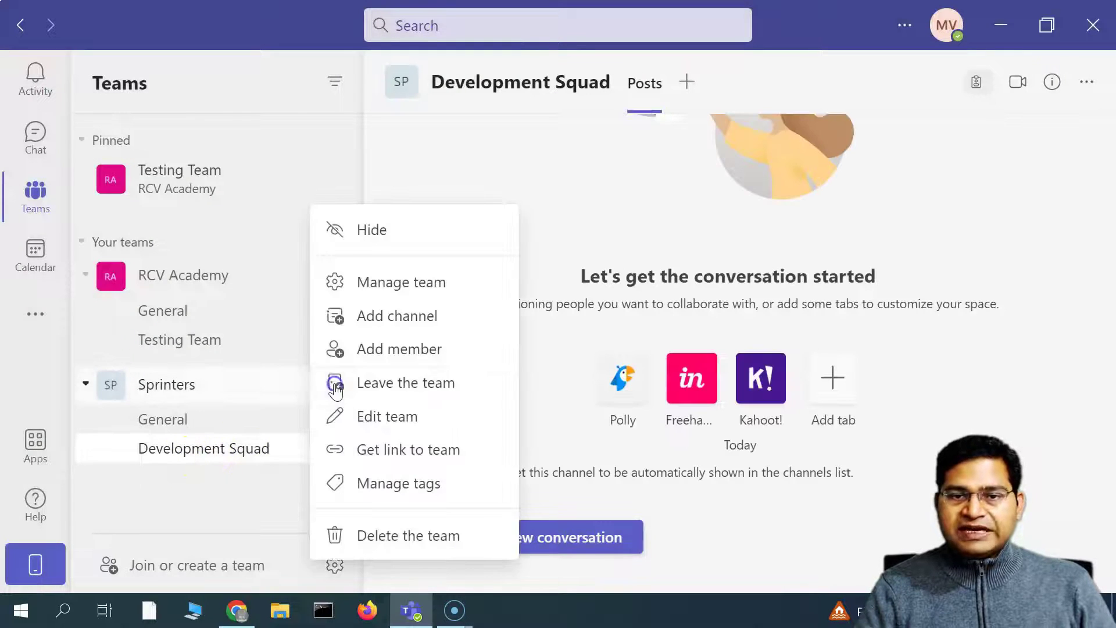
- Add BAs and Testing Squad channels to Sprinters, then open the BAs channel
click(393, 317)
text(BAs)
key(Return)
click(334, 386)
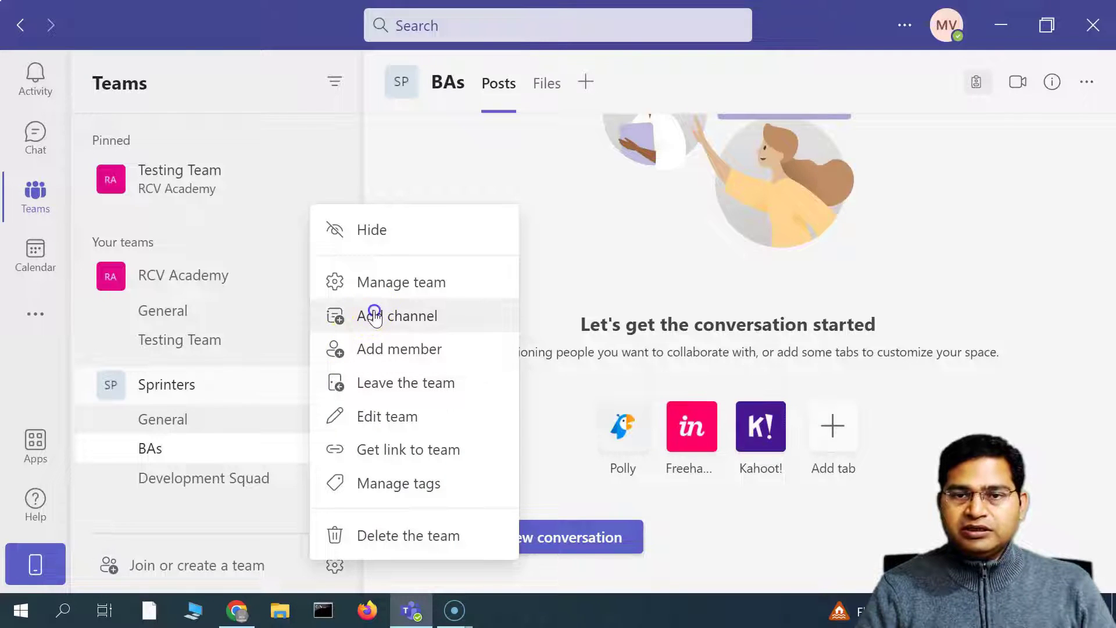
click(375, 317)
text(Testing Squad)
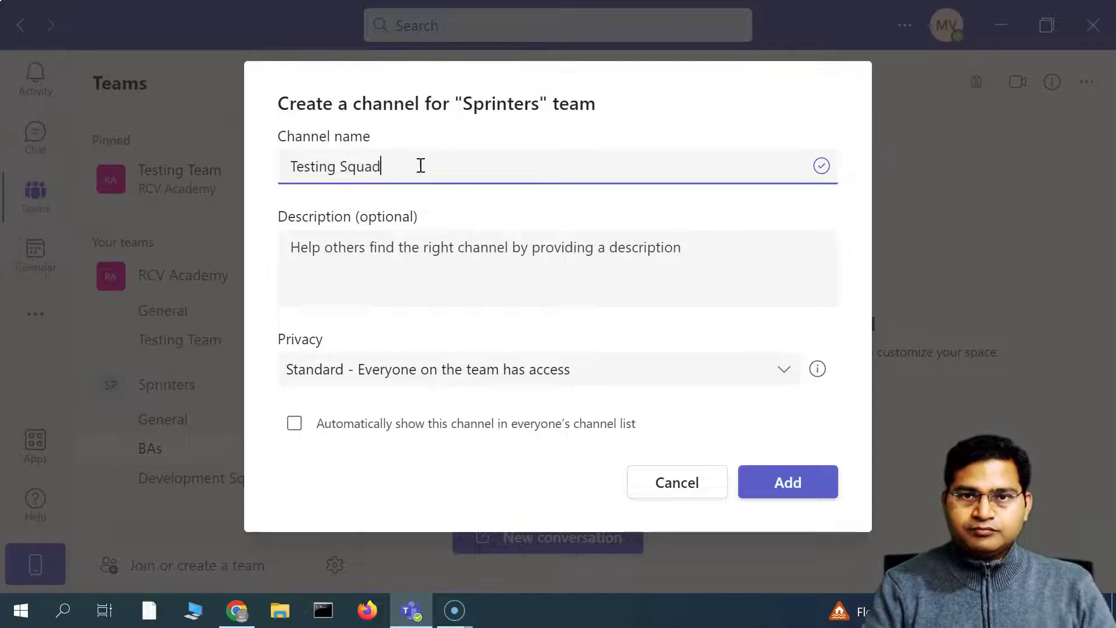
key(Return)
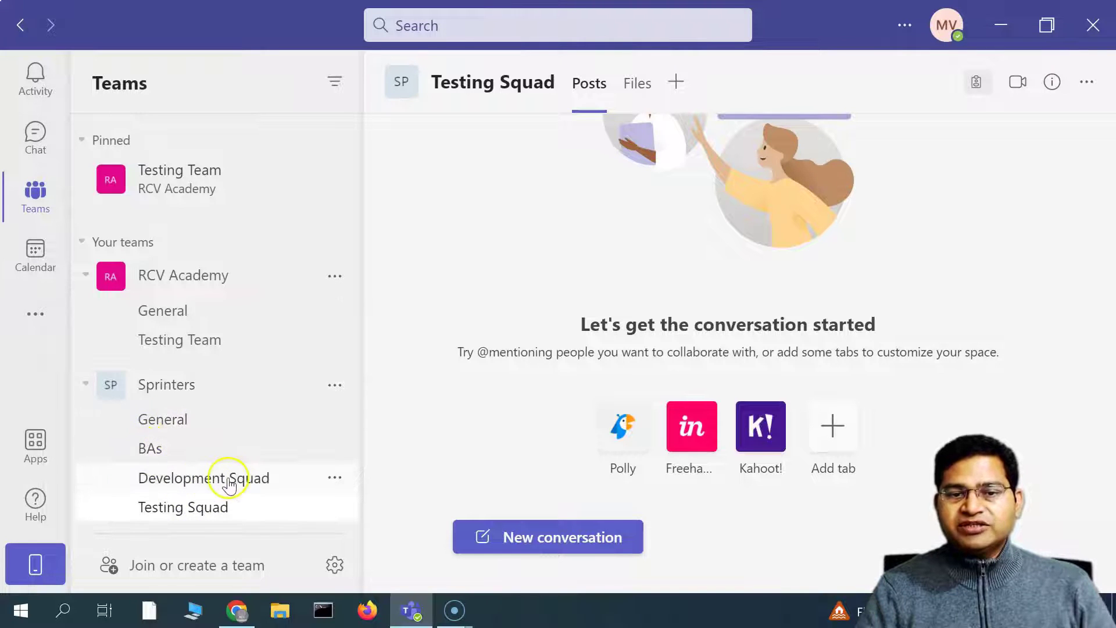
click(196, 453)
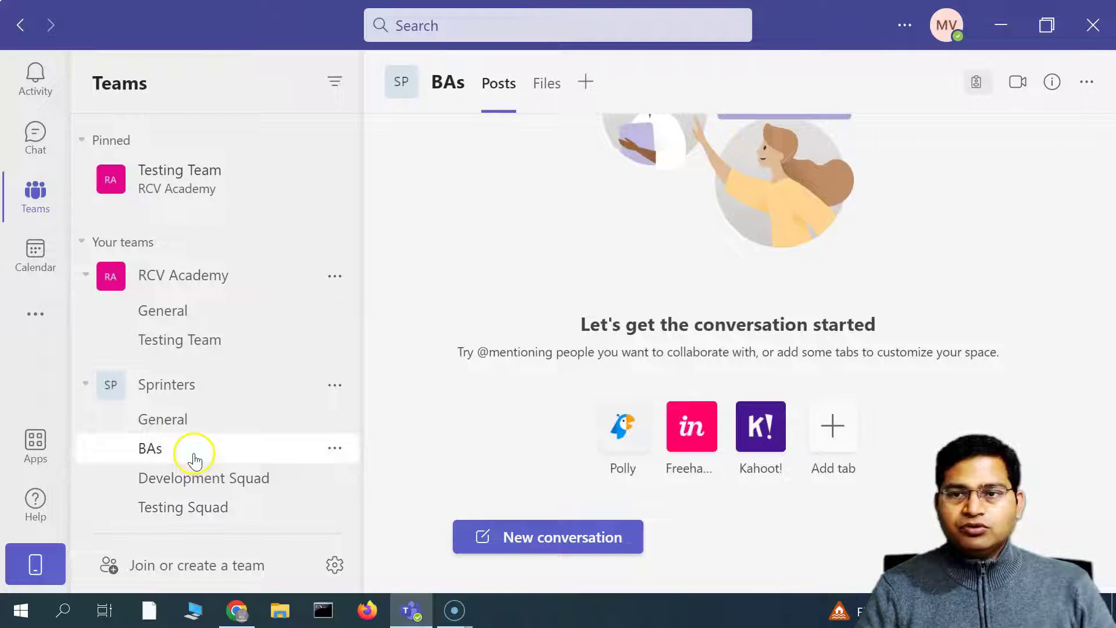
- Open the BAs channel's Analytics tab, which shows 3 users, 9 apps and no posts over 7 days
click(335, 452)
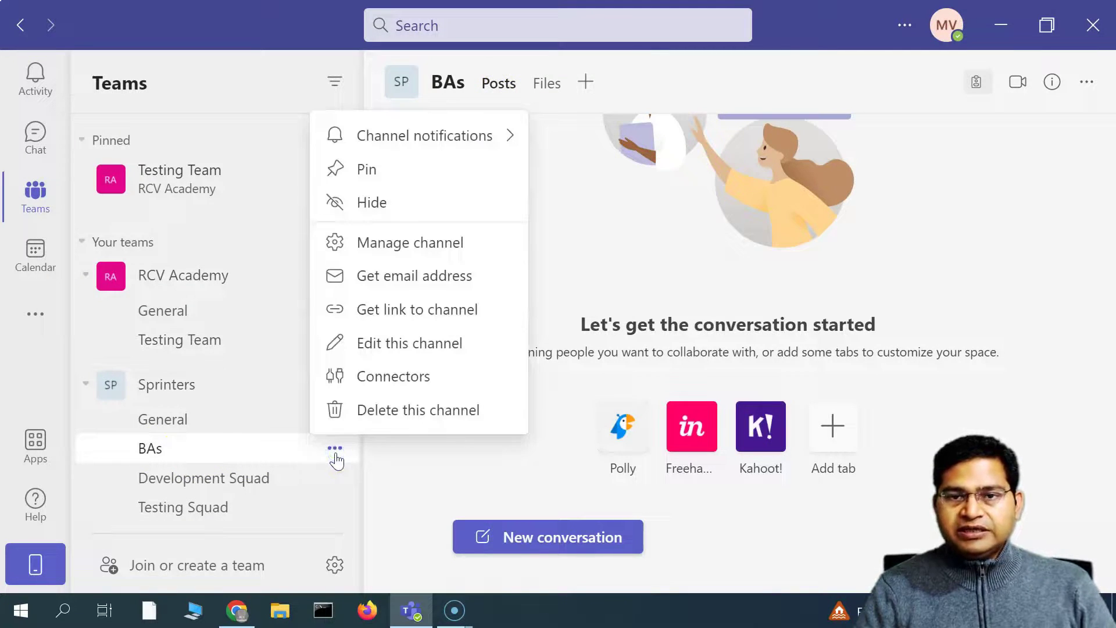
click(418, 243)
click(551, 182)
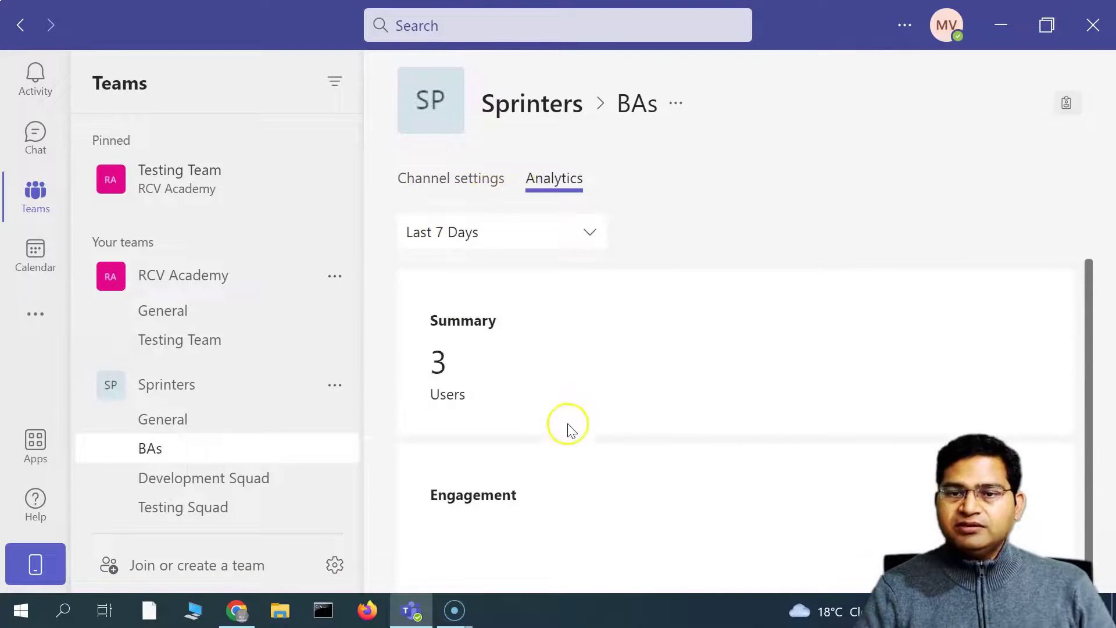
scroll(574, 414, down, 4)
scroll(541, 466, up, 4)
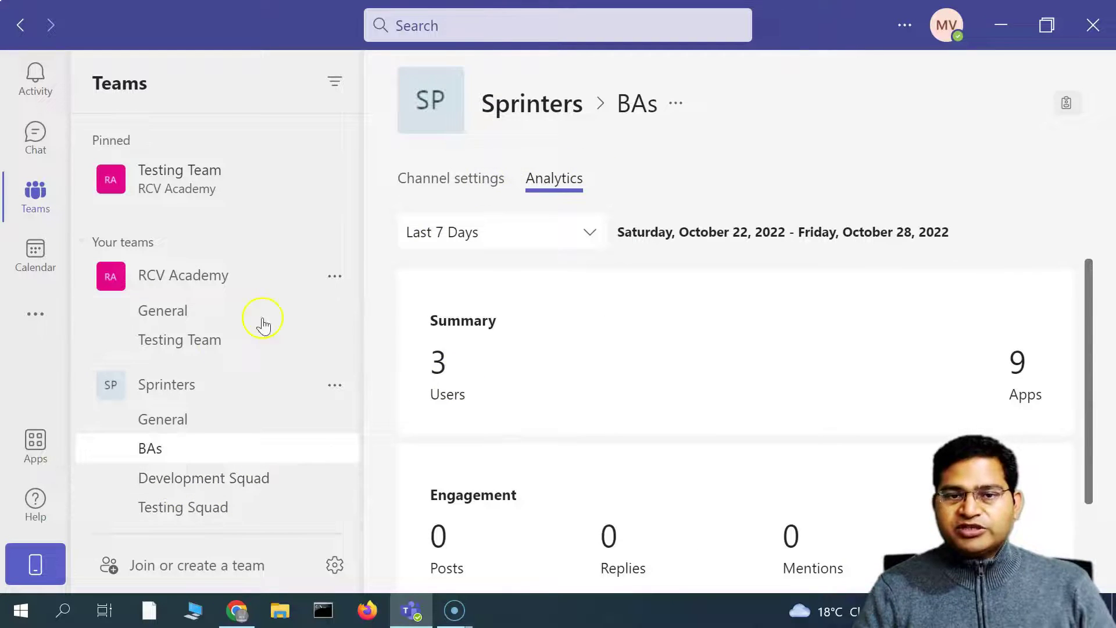
click(186, 388)
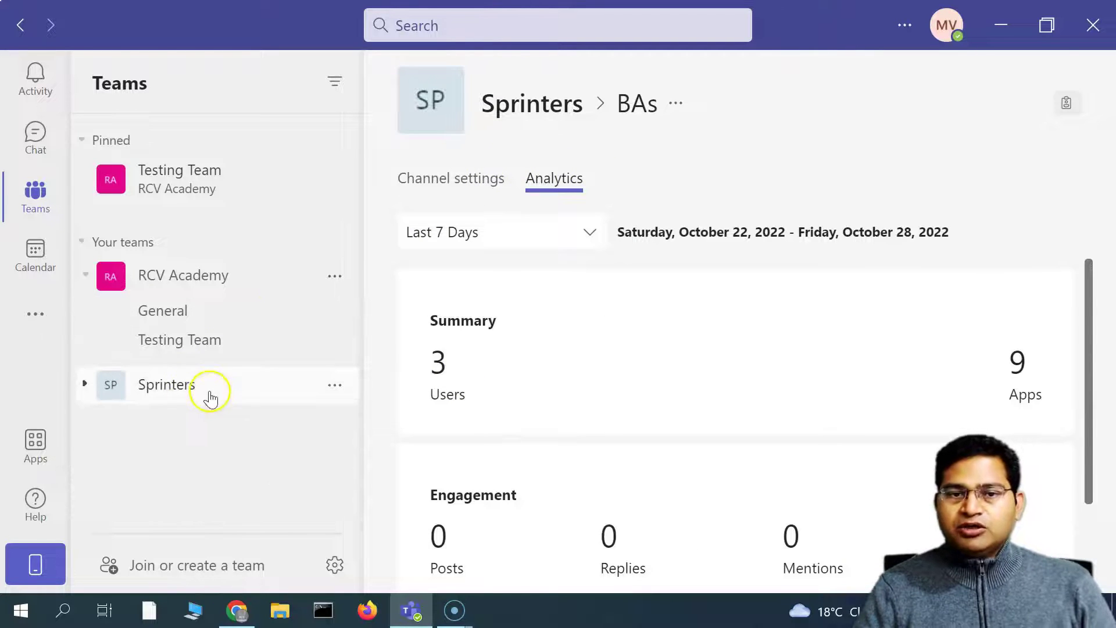
click(327, 386)
- Open Manage team for Sprinters and expand Members and guests, which lists one owner and two members/guests
click(416, 290)
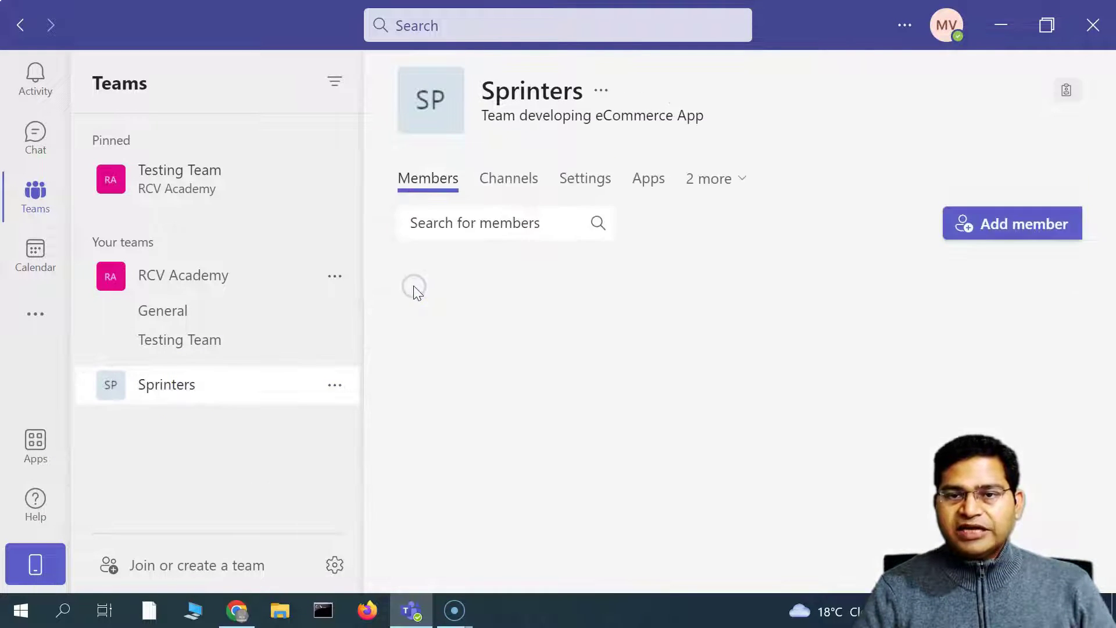
click(404, 453)
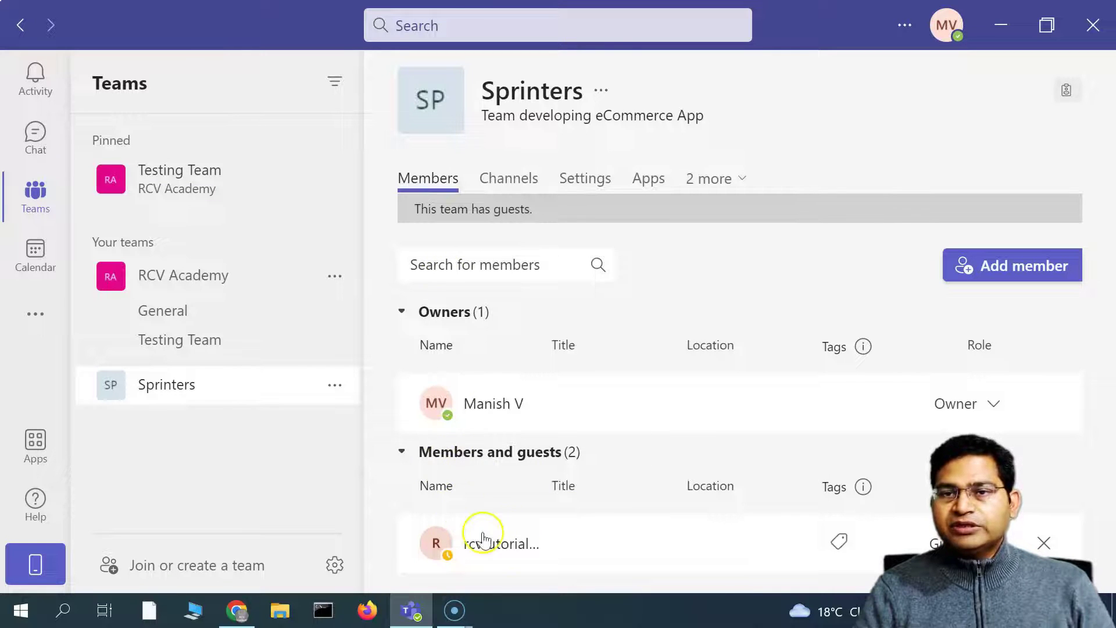
click(997, 273)
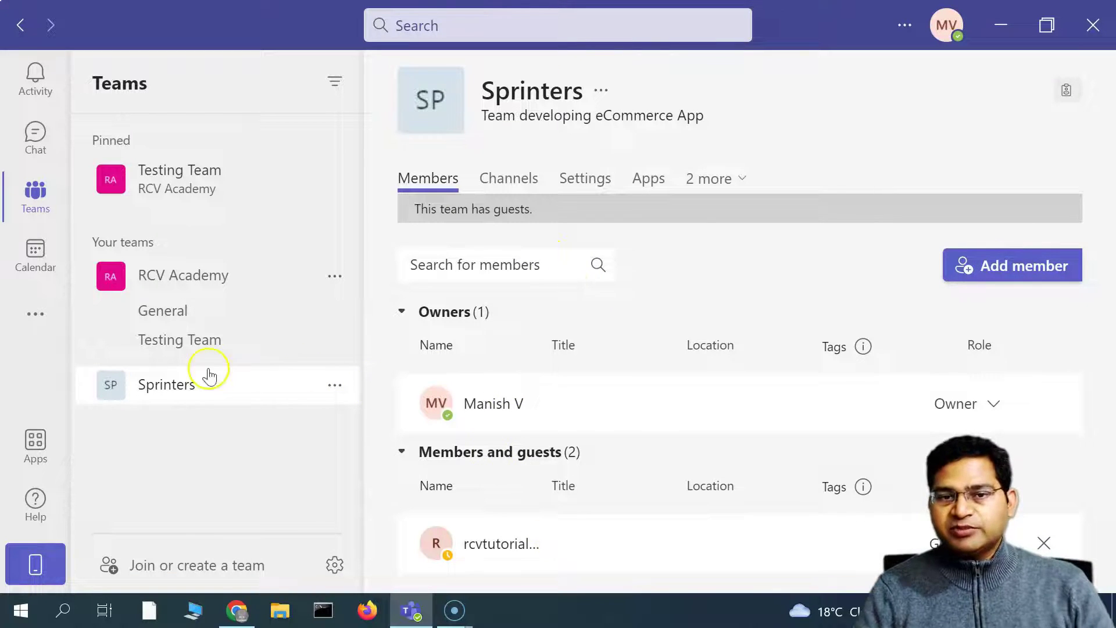
- Check the BAs, Development Squad and Testing Squad channels for the 2 guests in each header
click(232, 400)
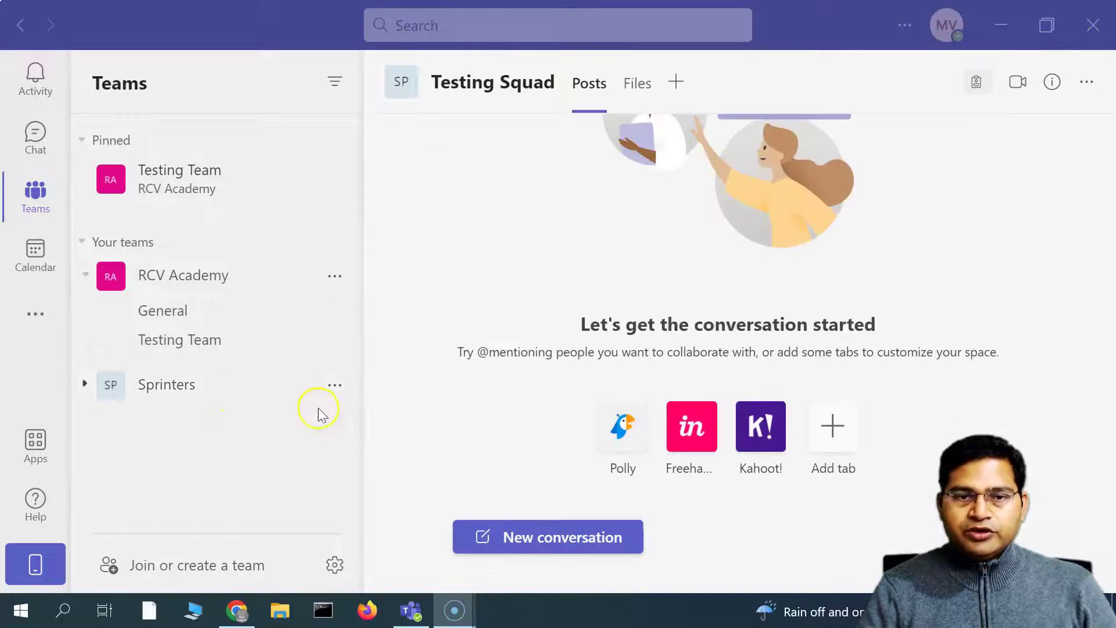
click(85, 385)
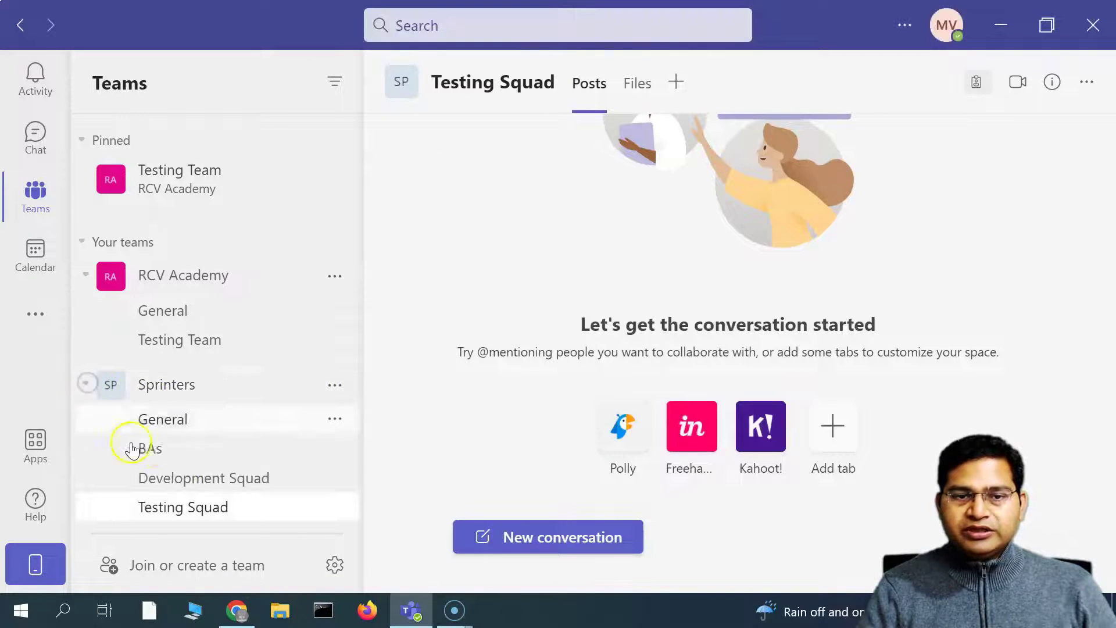
click(219, 454)
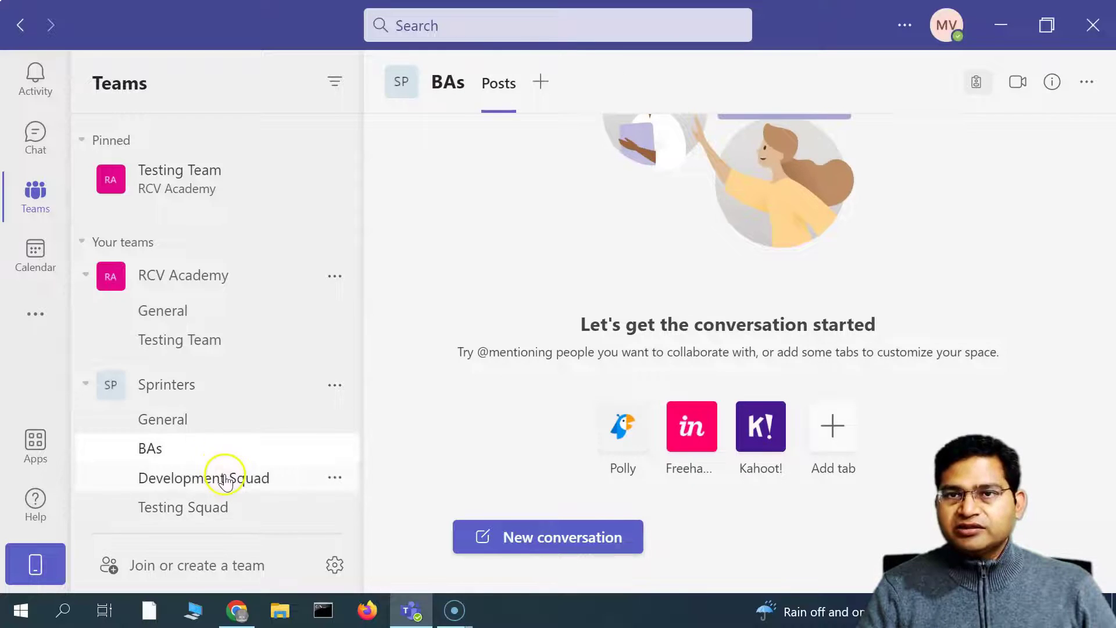
mouse_move(980, 88)
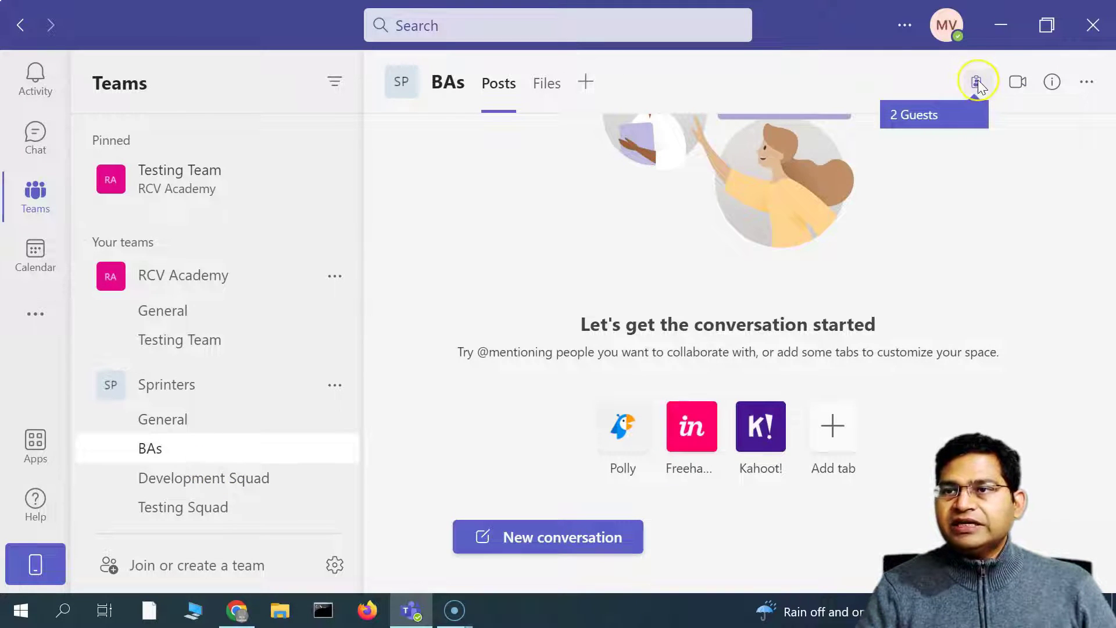
click(235, 479)
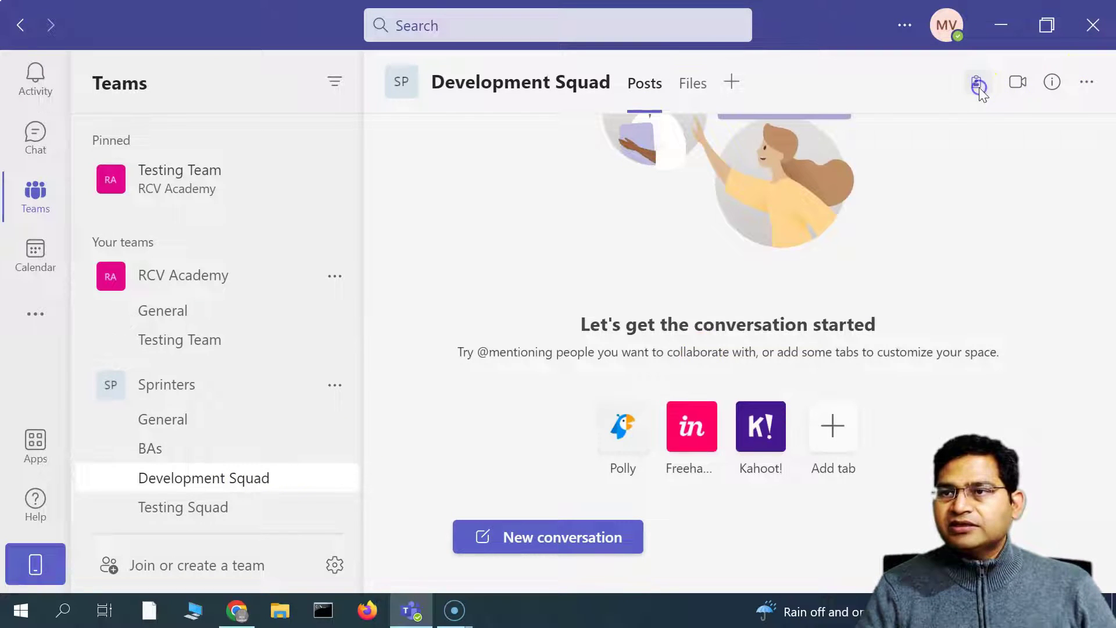
mouse_move(984, 81)
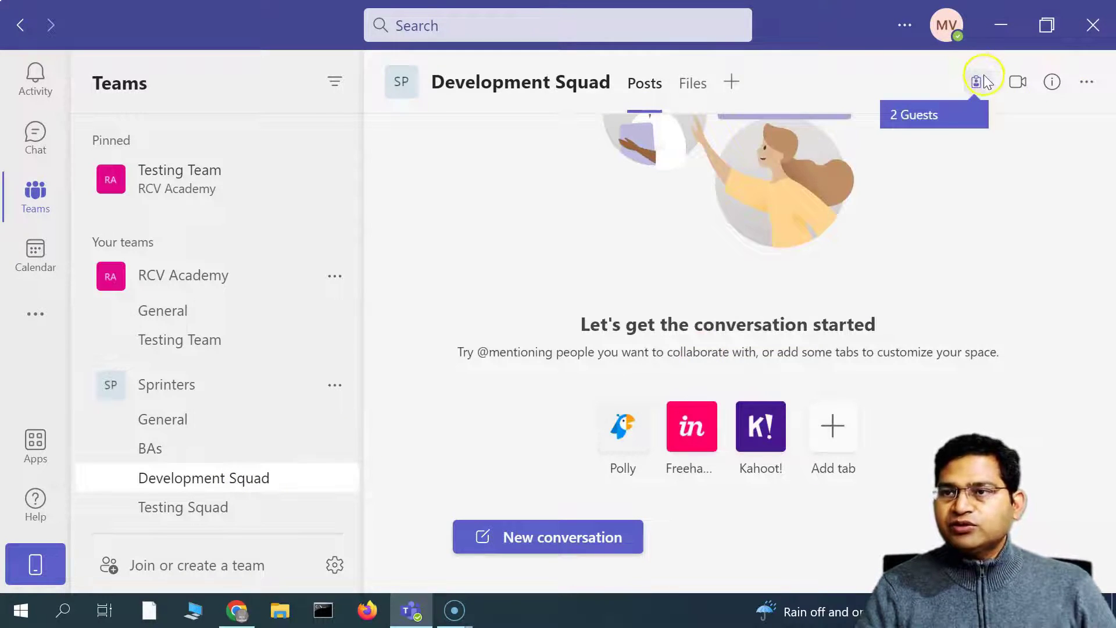
click(219, 515)
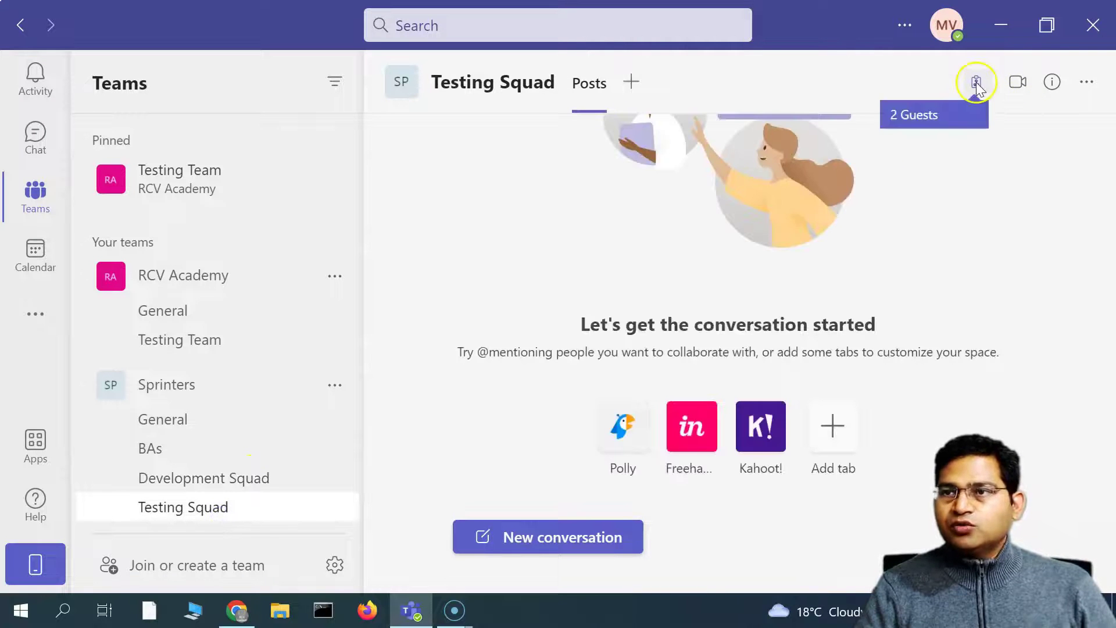
click(335, 387)
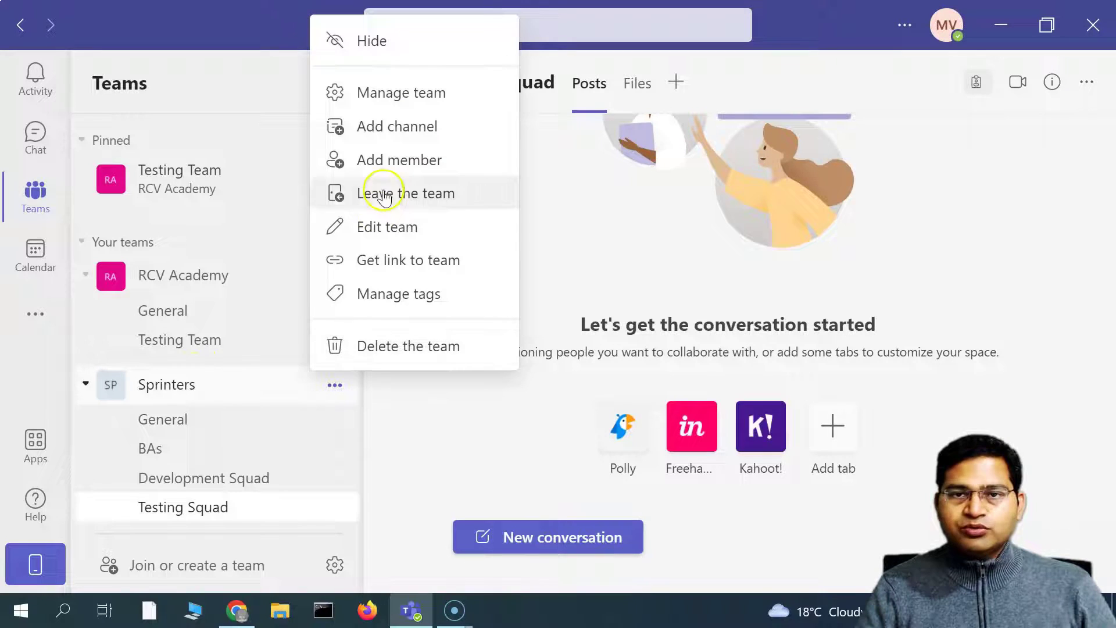
- Start adding a Sprinters channel with 'POs' entered as its name
click(392, 126)
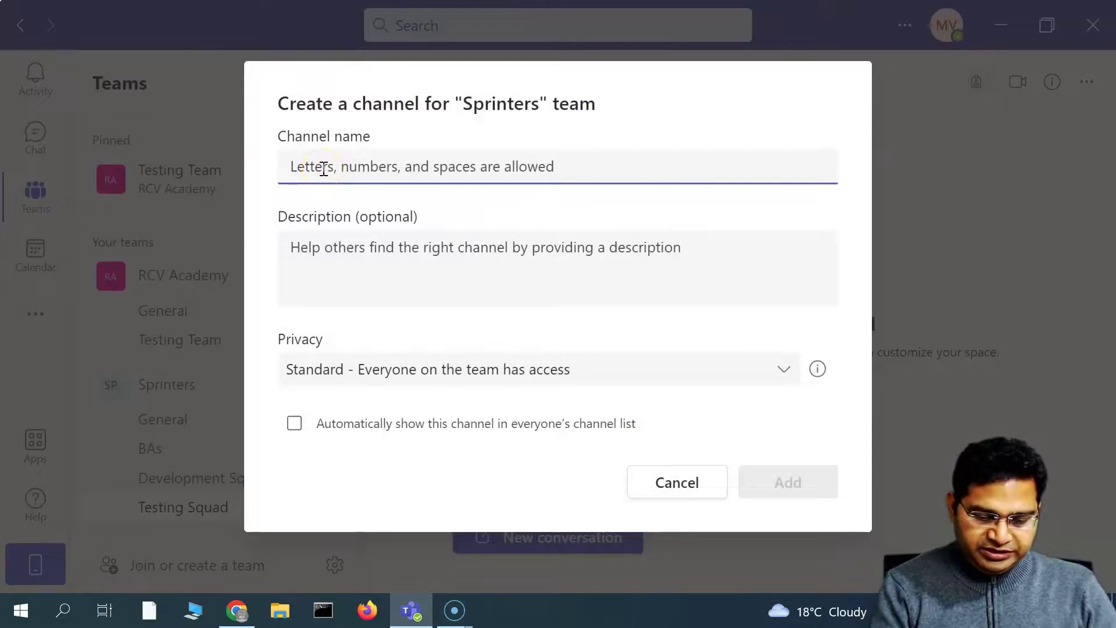
text(POs)
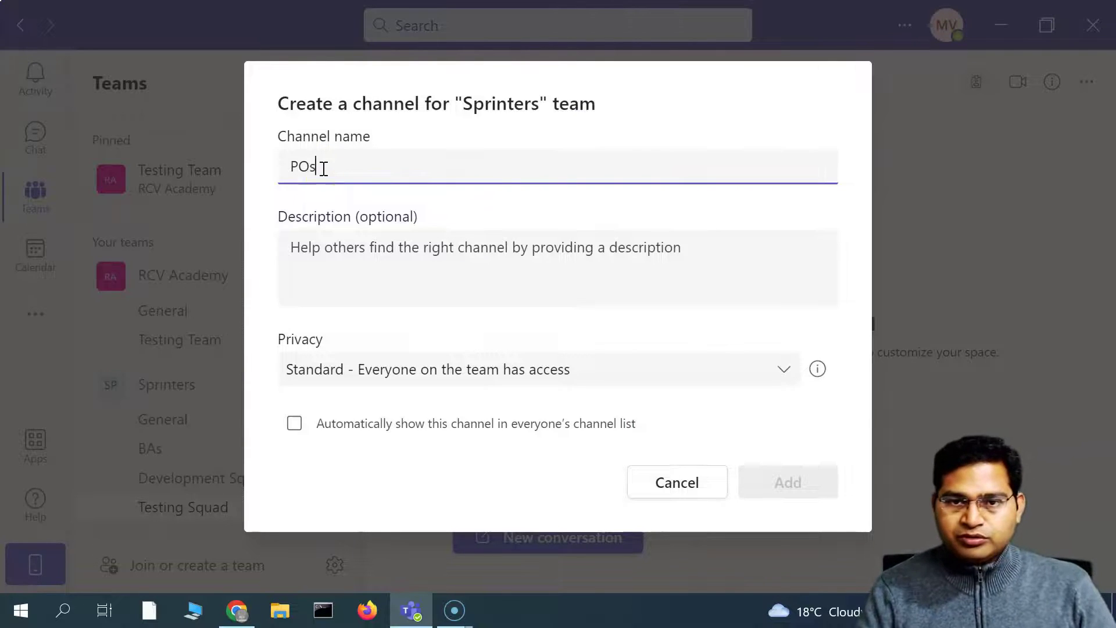